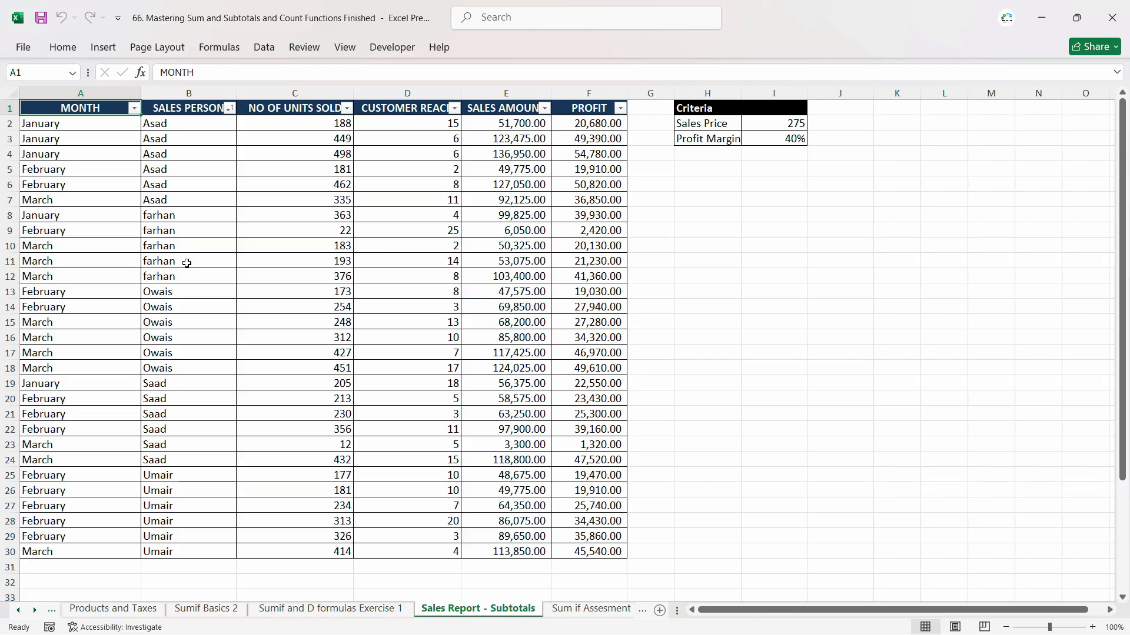
{"action": "left_click", "coordinate": [265, 52]}
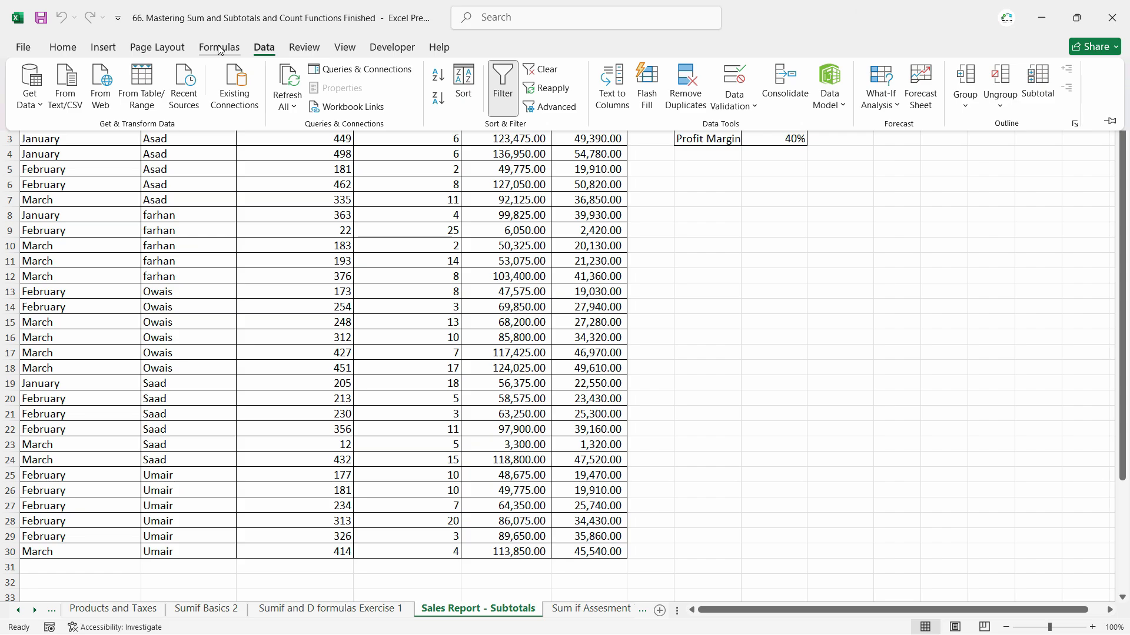
{"action": "key", "text": "Escape"}
{"action": "left_click", "coordinate": [228, 107]}
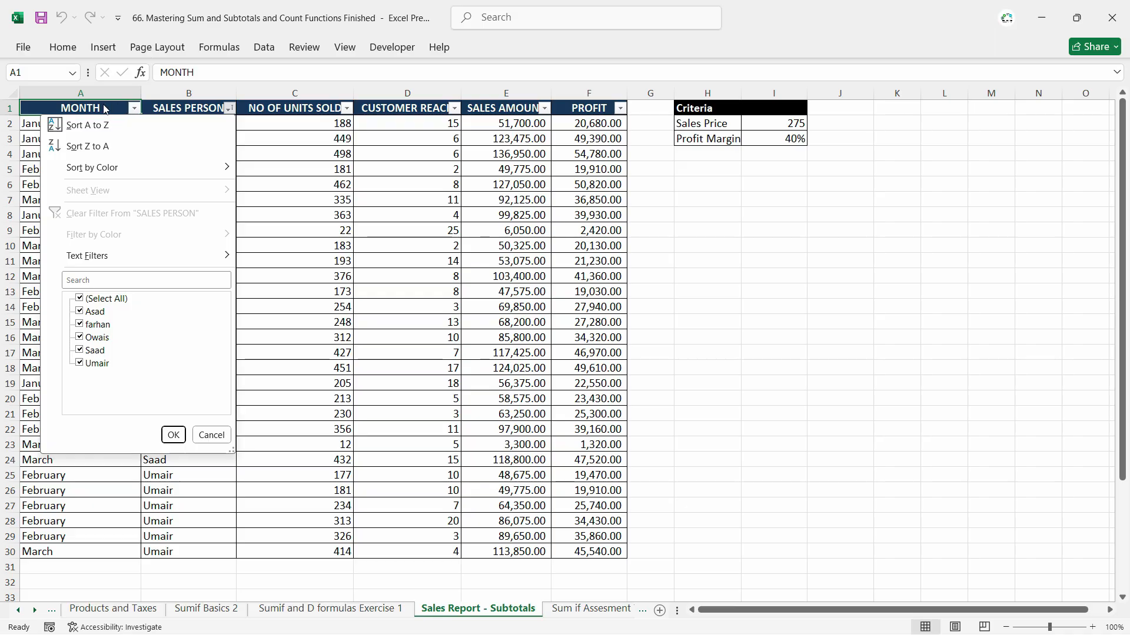
{"action": "left_click", "coordinate": [89, 126]}
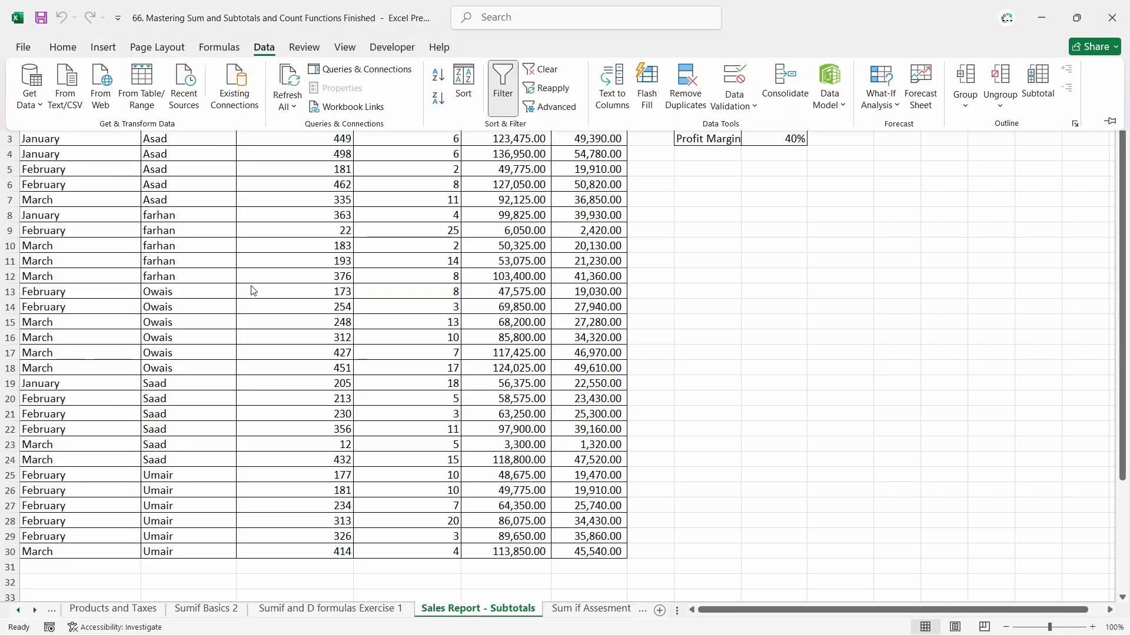
Replace the table's existing sort level with one on MONTH cell values, ordered by the January, February, March, April custom list.
{"action": "left_click", "coordinate": [264, 48]}
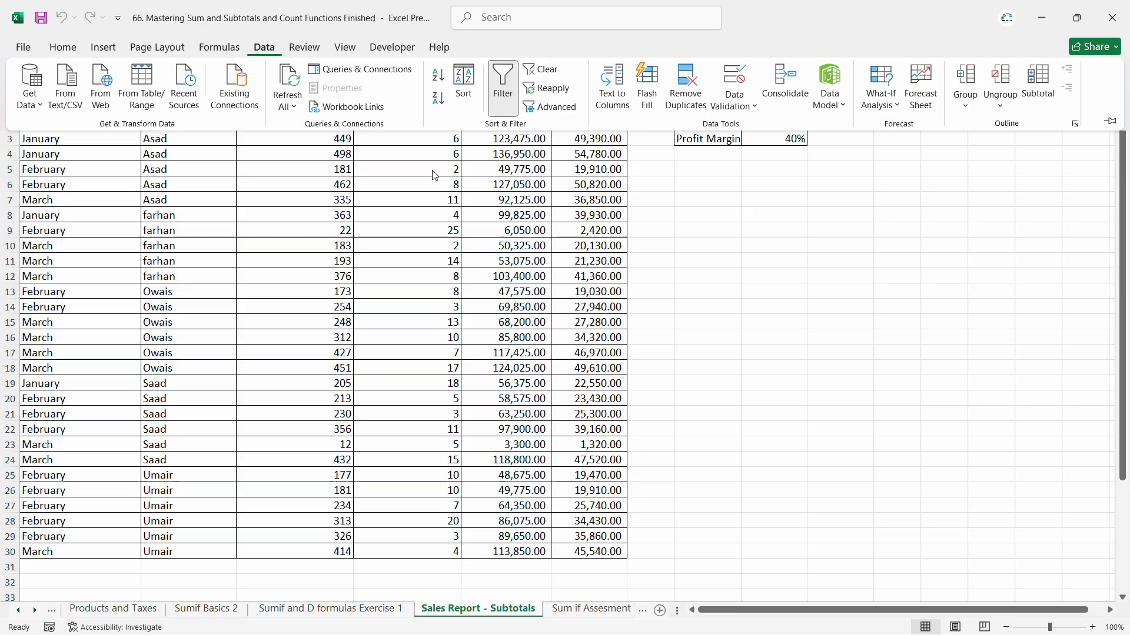
{"action": "left_click", "coordinate": [465, 97]}
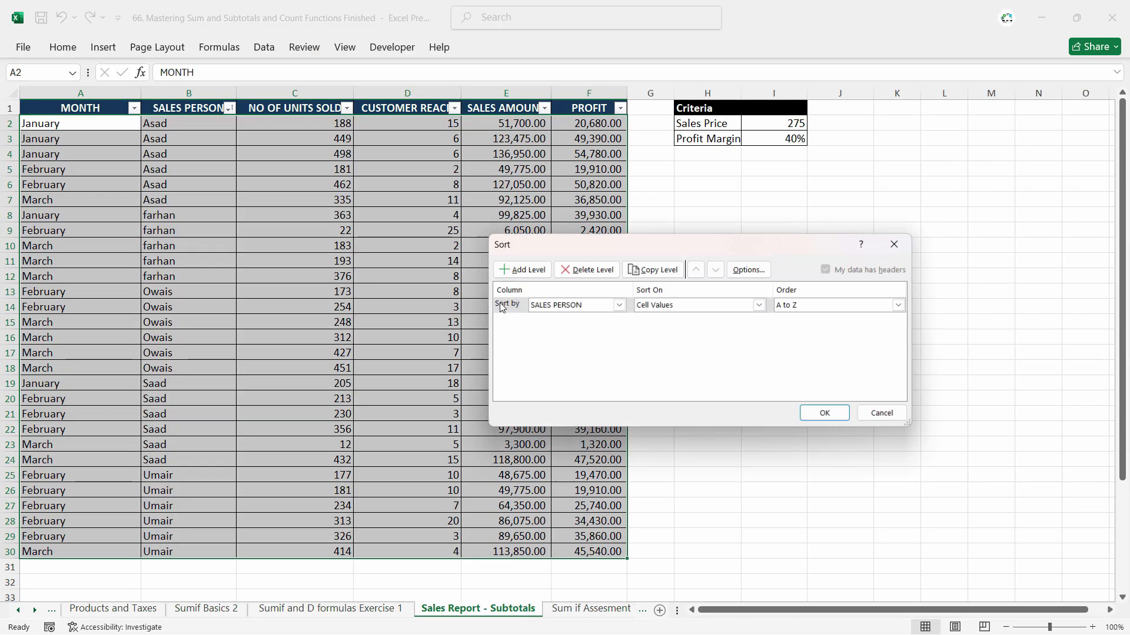
{"action": "left_click", "coordinate": [591, 270]}
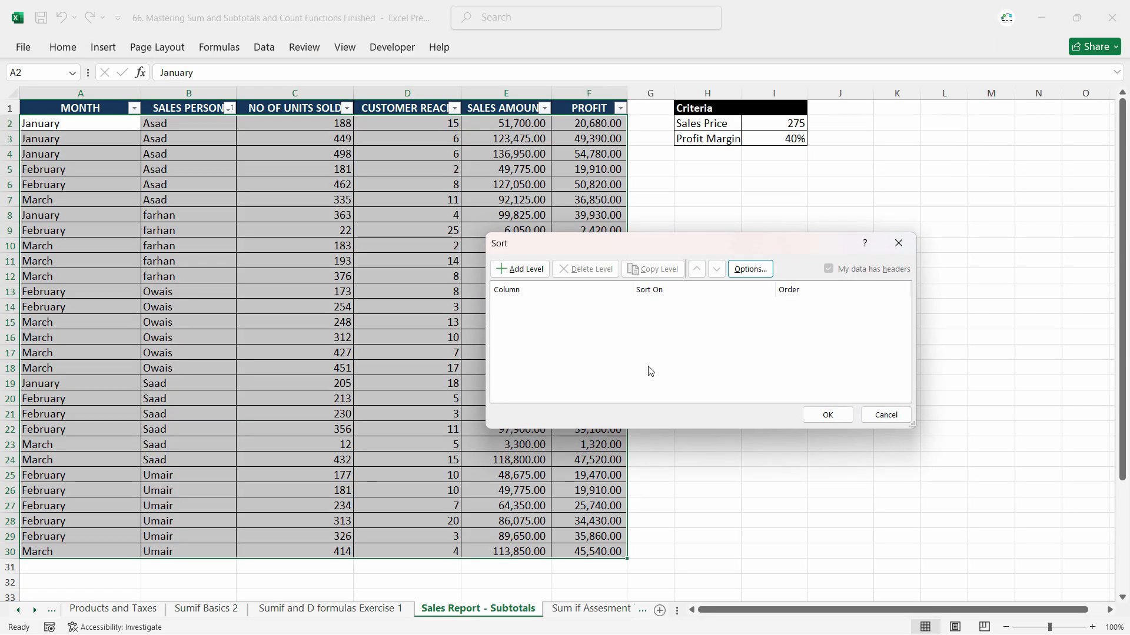
{"action": "left_click", "coordinate": [504, 269]}
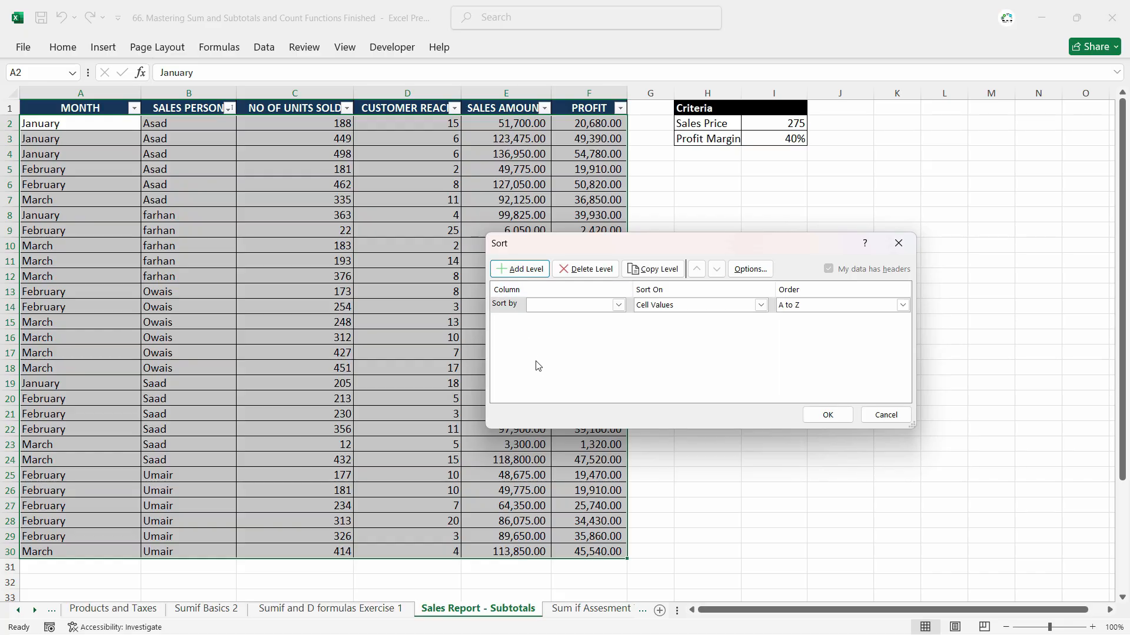
{"action": "left_click", "coordinate": [577, 306]}
{"action": "left_click", "coordinate": [579, 316]}
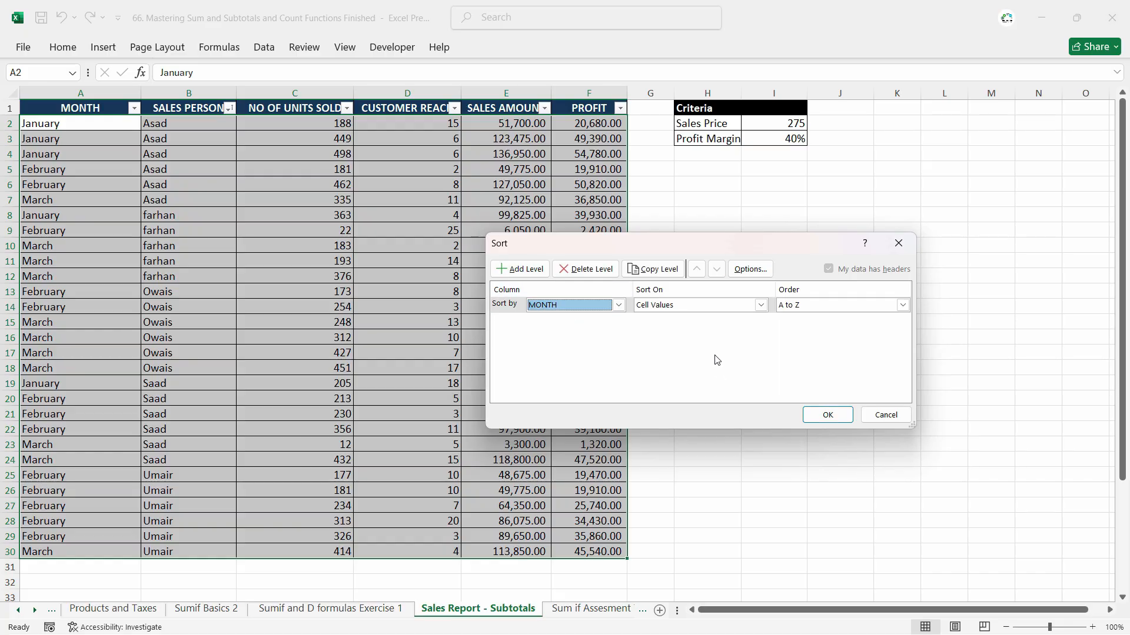
{"action": "left_click", "coordinate": [862, 306]}
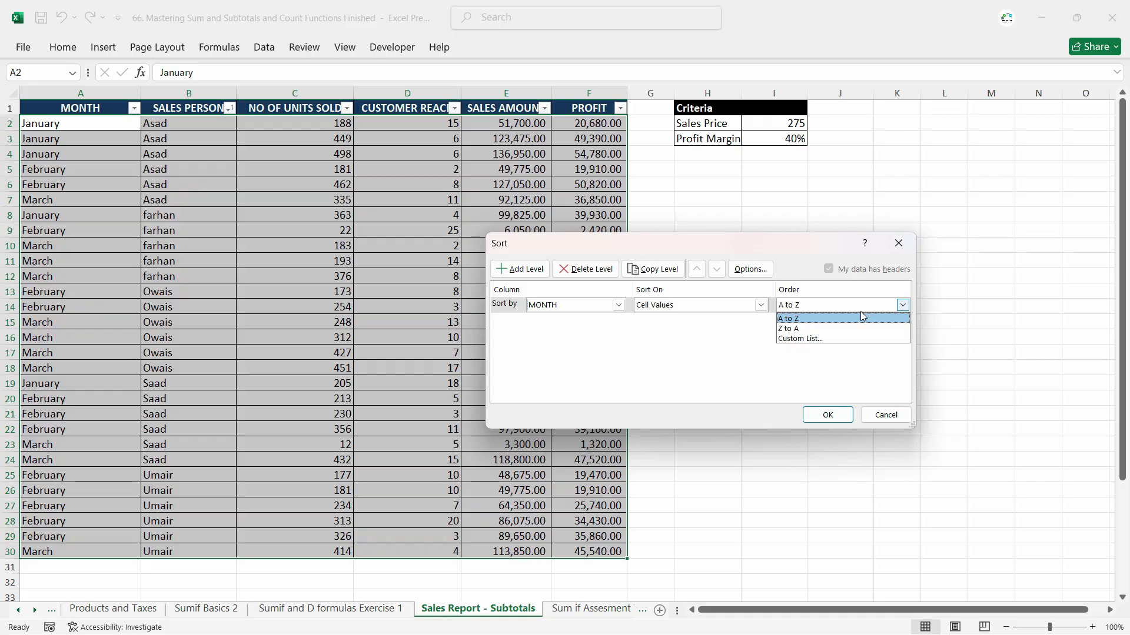
{"action": "left_click", "coordinate": [841, 340]}
{"action": "left_click", "coordinate": [552, 326]}
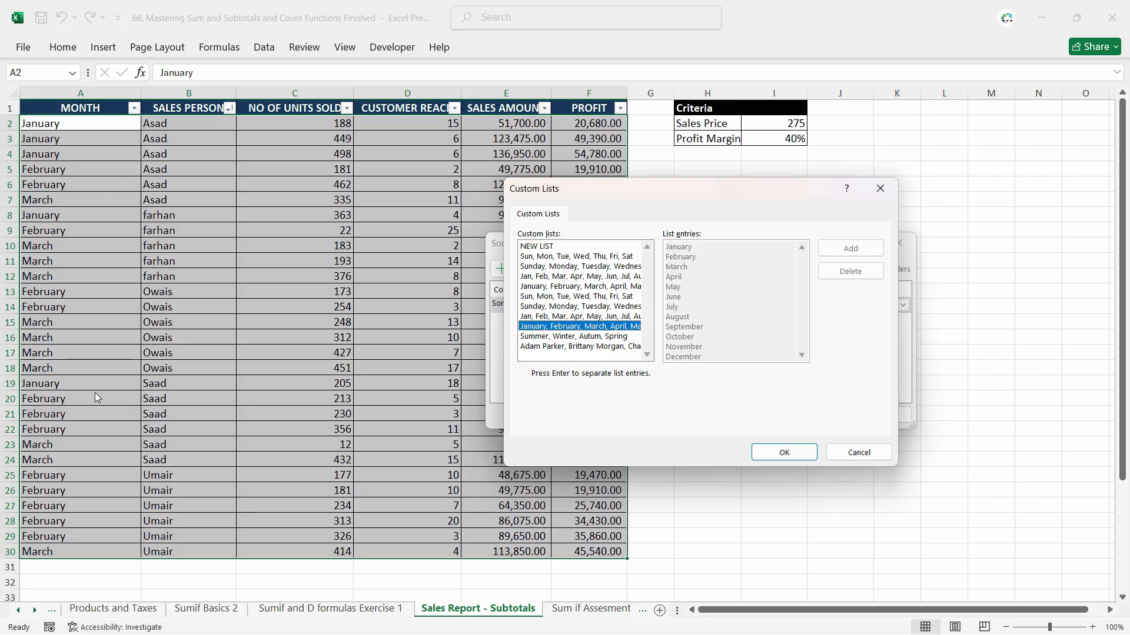
{"action": "left_click", "coordinate": [784, 453]}
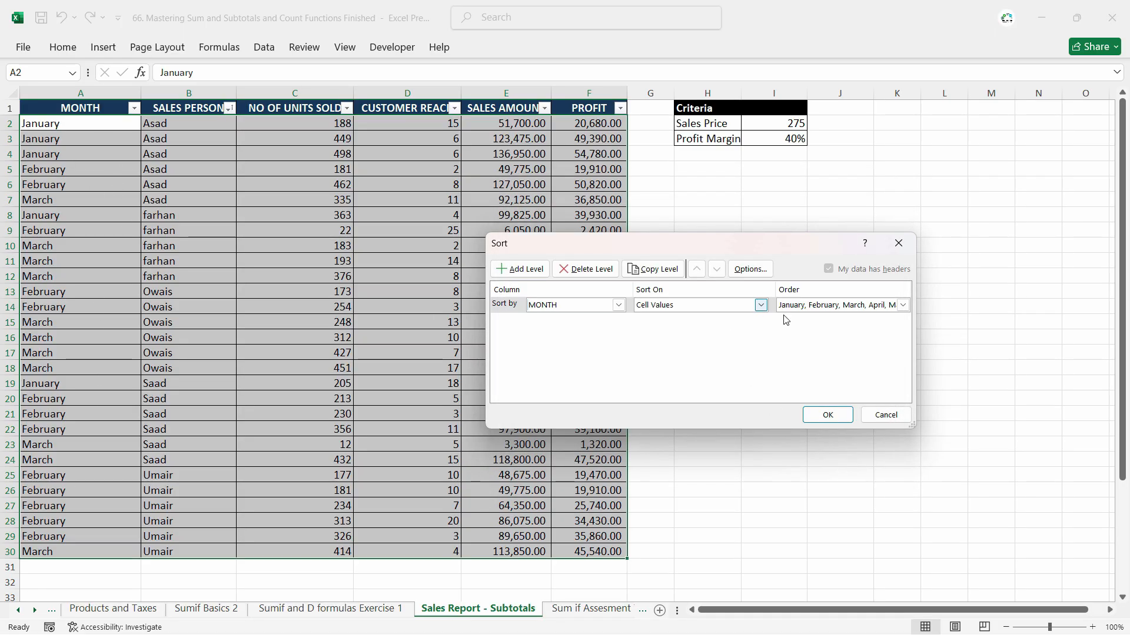
Add a second sort level on SALES PERSON from A to Z and apply the sort to the table.
{"action": "left_click", "coordinate": [520, 269]}
{"action": "left_click", "coordinate": [586, 321]}
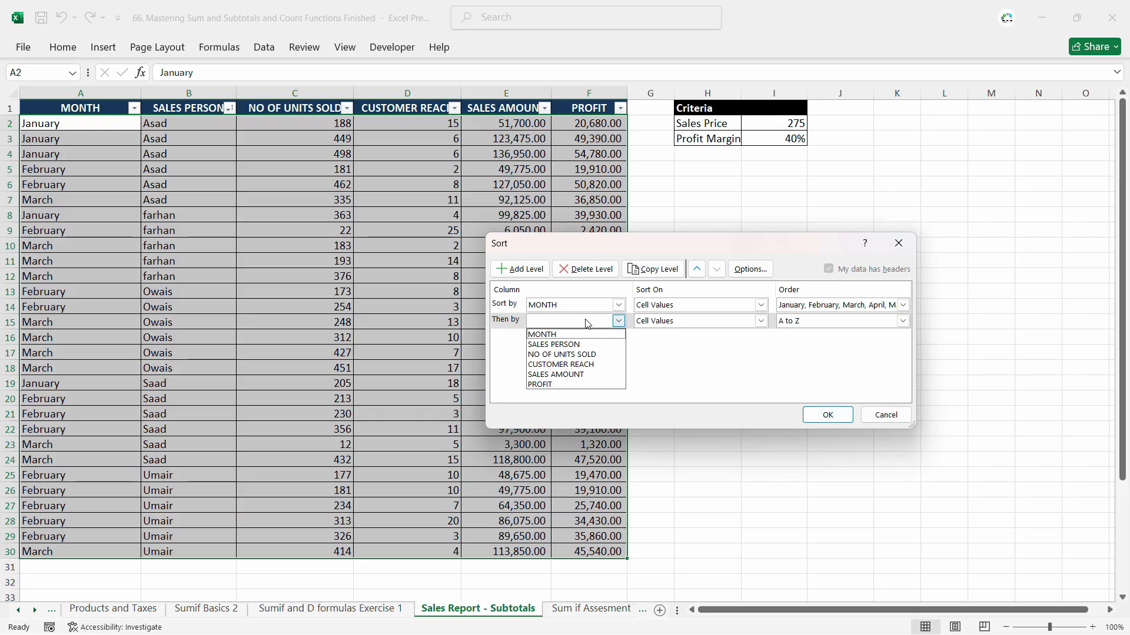
{"action": "left_click", "coordinate": [579, 349]}
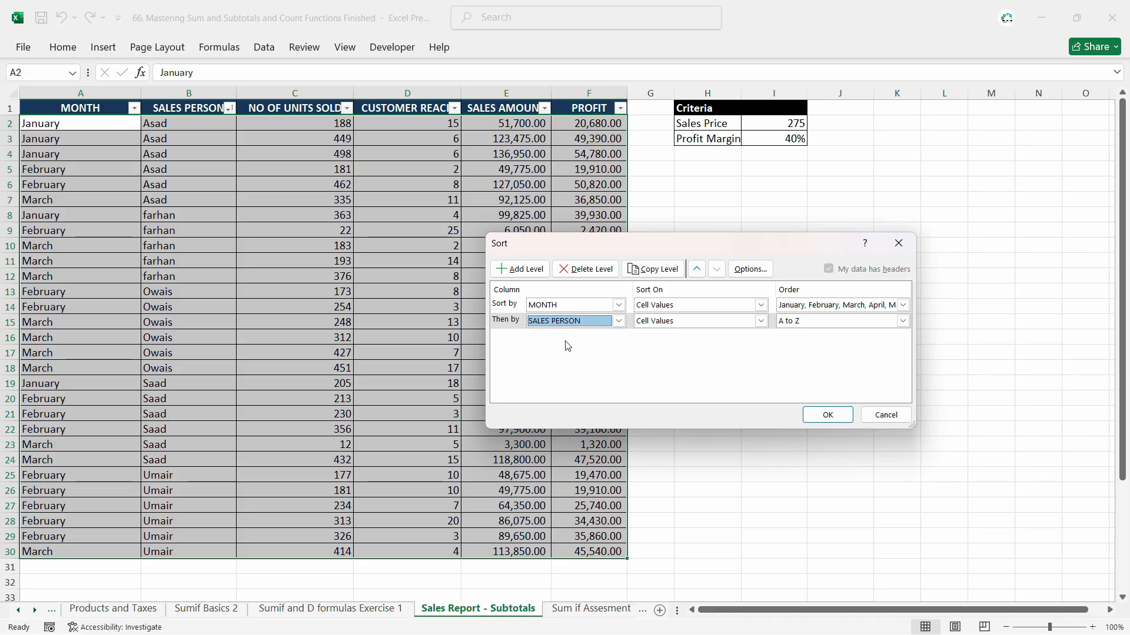
{"action": "left_click", "coordinate": [841, 419]}
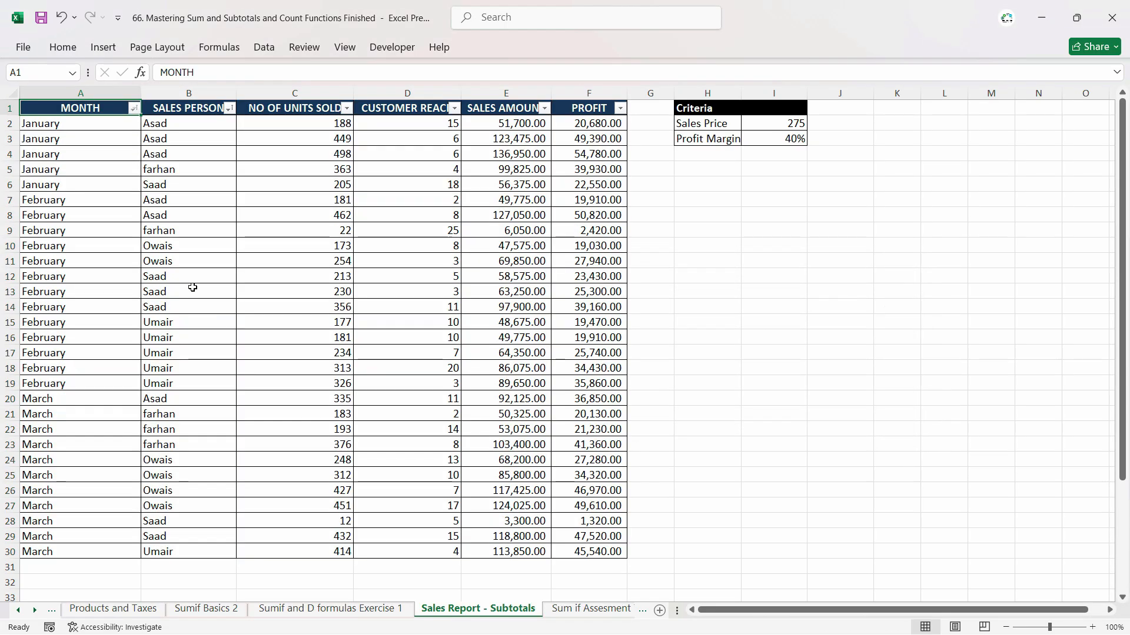
Examine how the salespeople are grouped within each month in the sorted table.
{"action": "left_click_drag", "start_coordinate": [38, 123], "coordinate": [36, 185]}
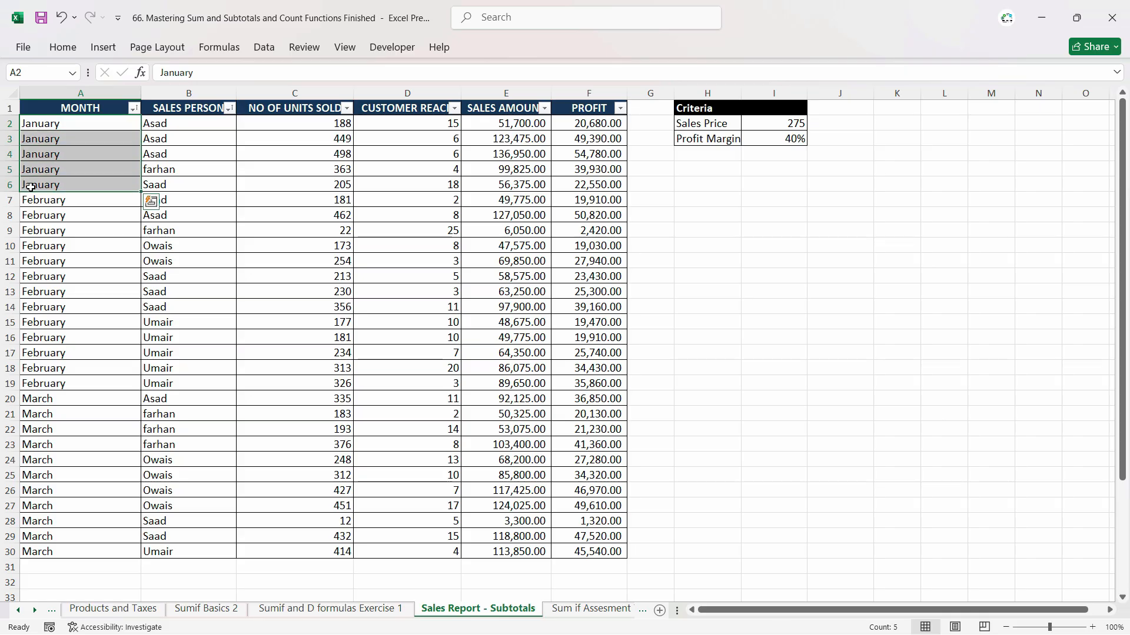
{"action": "left_click_drag", "start_coordinate": [169, 127], "coordinate": [162, 154]}
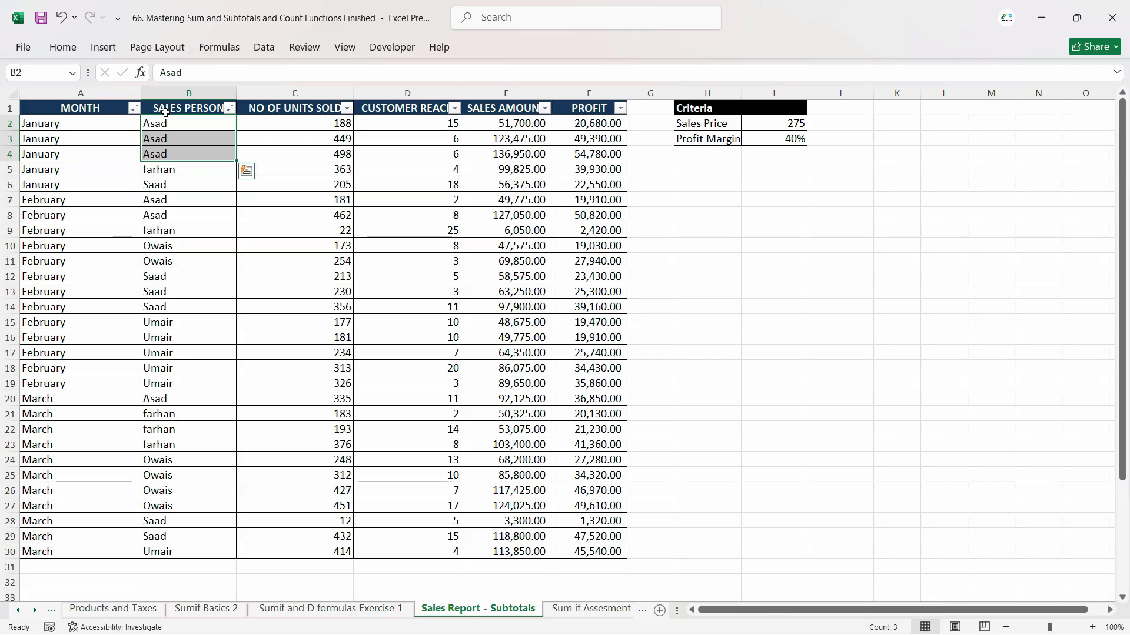
{"action": "left_click", "coordinate": [156, 171]}
{"action": "left_click", "coordinate": [154, 186]}
{"action": "left_click_drag", "start_coordinate": [151, 204], "coordinate": [156, 224]}
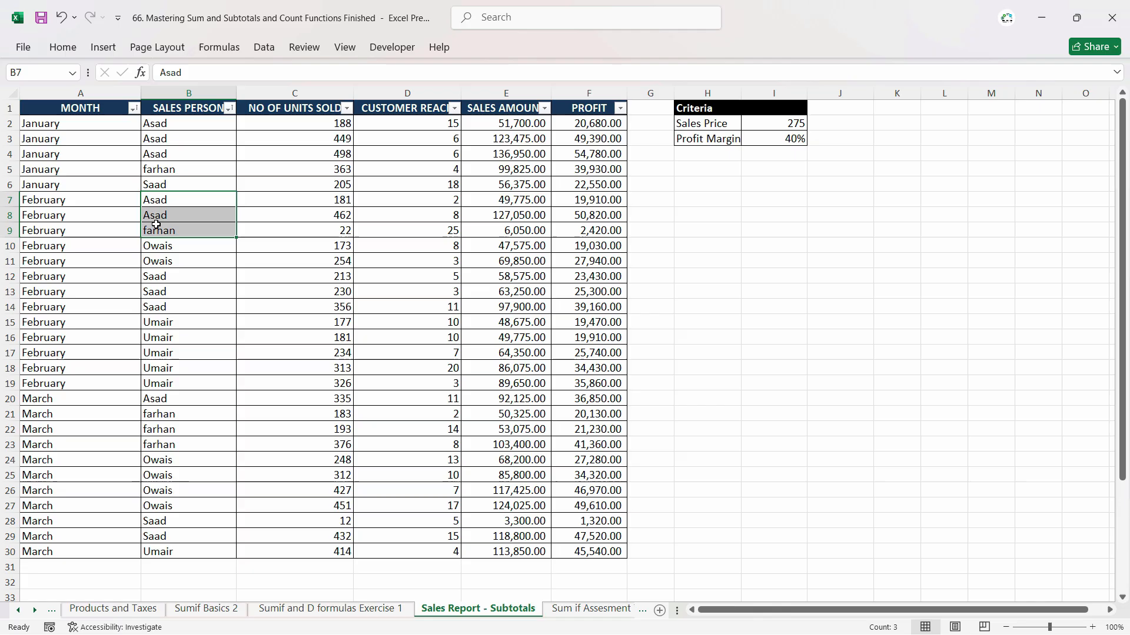
{"action": "left_click", "coordinate": [156, 265]}
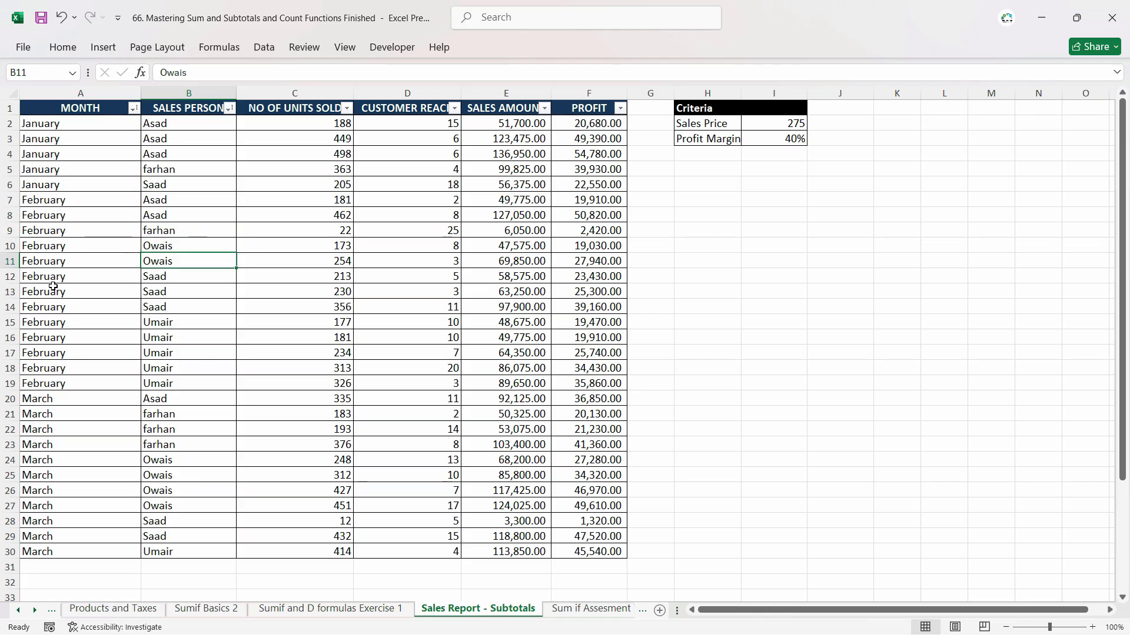
{"action": "left_click_drag", "start_coordinate": [167, 275], "coordinate": [171, 303]}
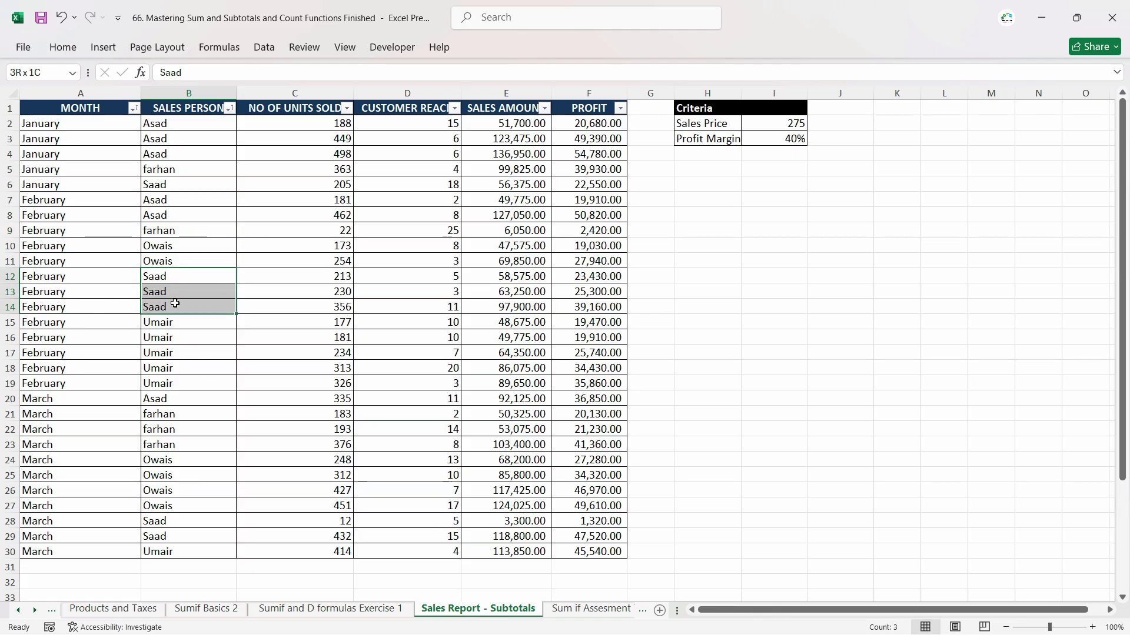
{"action": "left_click_drag", "start_coordinate": [169, 245], "coordinate": [173, 260]}
{"action": "left_click", "coordinate": [167, 292]}
{"action": "left_click", "coordinate": [171, 354]}
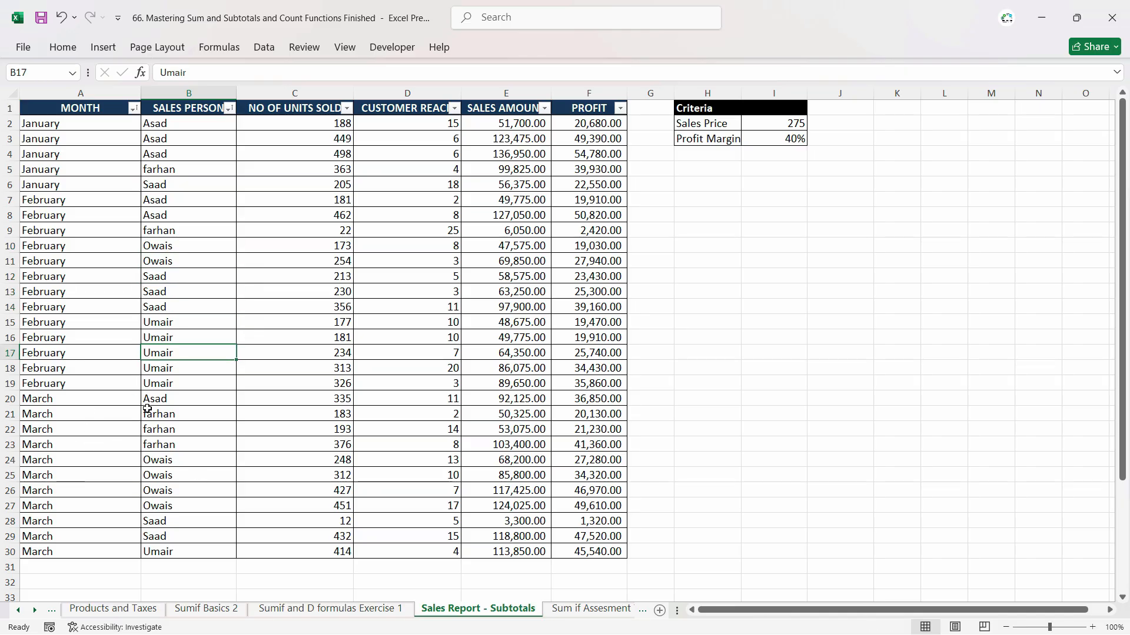
Add Sum subtotals at each change in MONTH for NO OF UNITS SOLD, CUSTOMER REACH, SALES AMOUNT and PROFIT.
{"action": "left_click", "coordinate": [139, 205]}
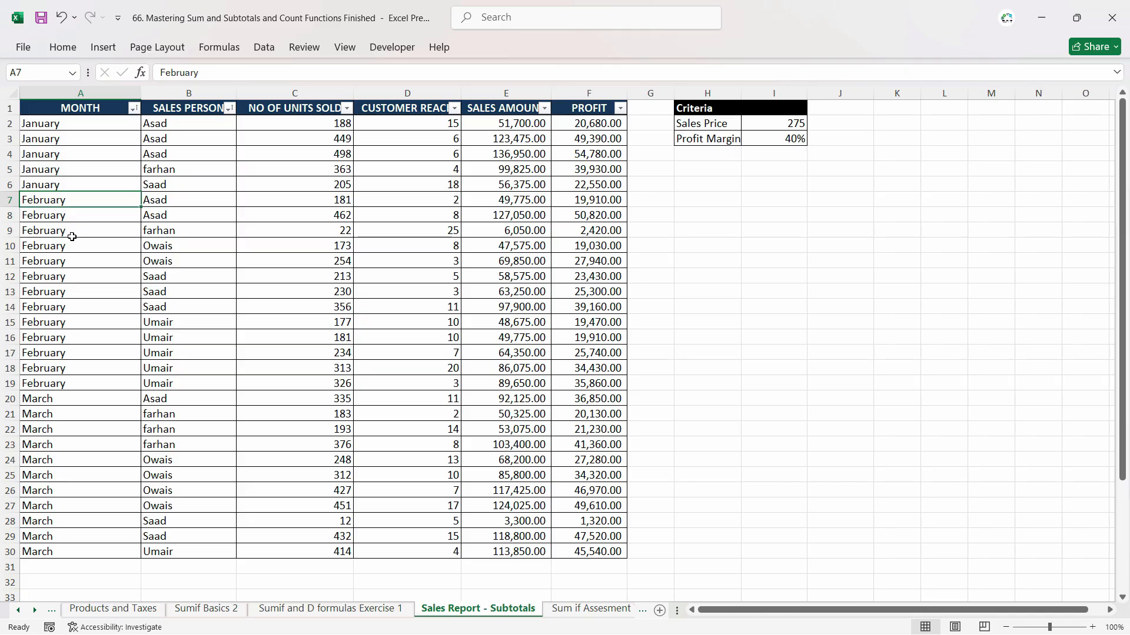
{"action": "left_click", "coordinate": [264, 48]}
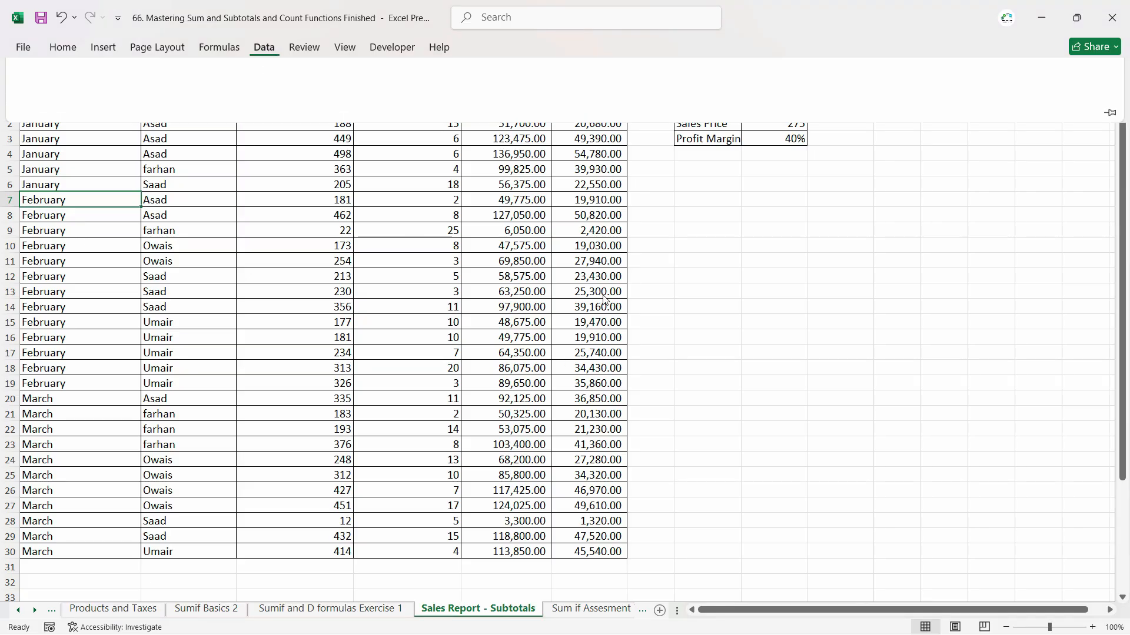
{"action": "left_click", "coordinate": [1038, 89]}
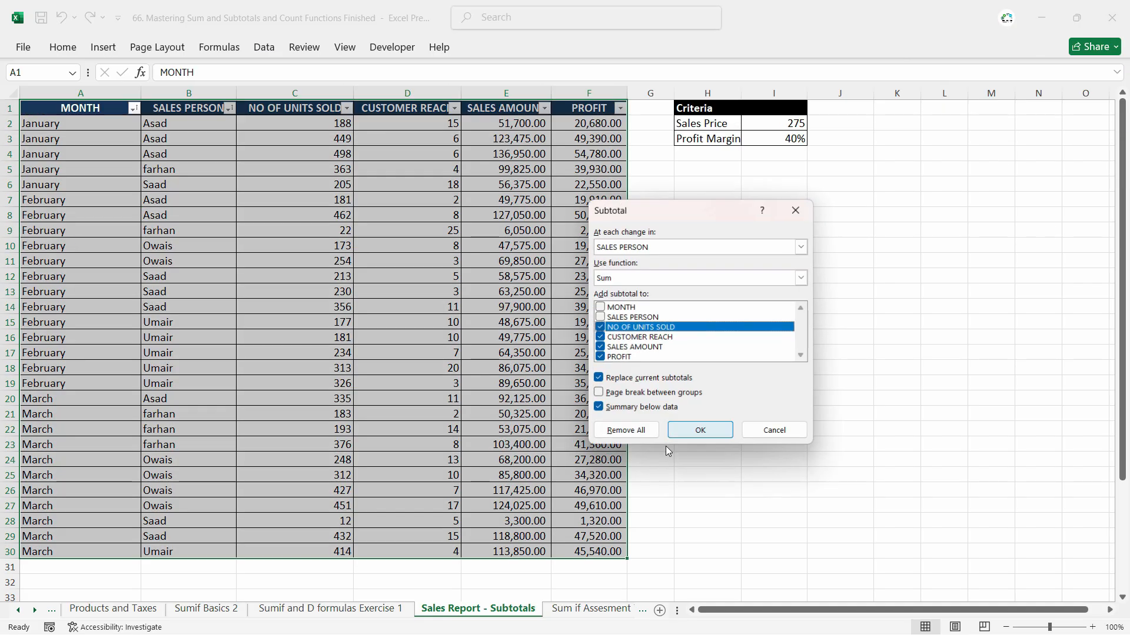
{"action": "left_click", "coordinate": [689, 250]}
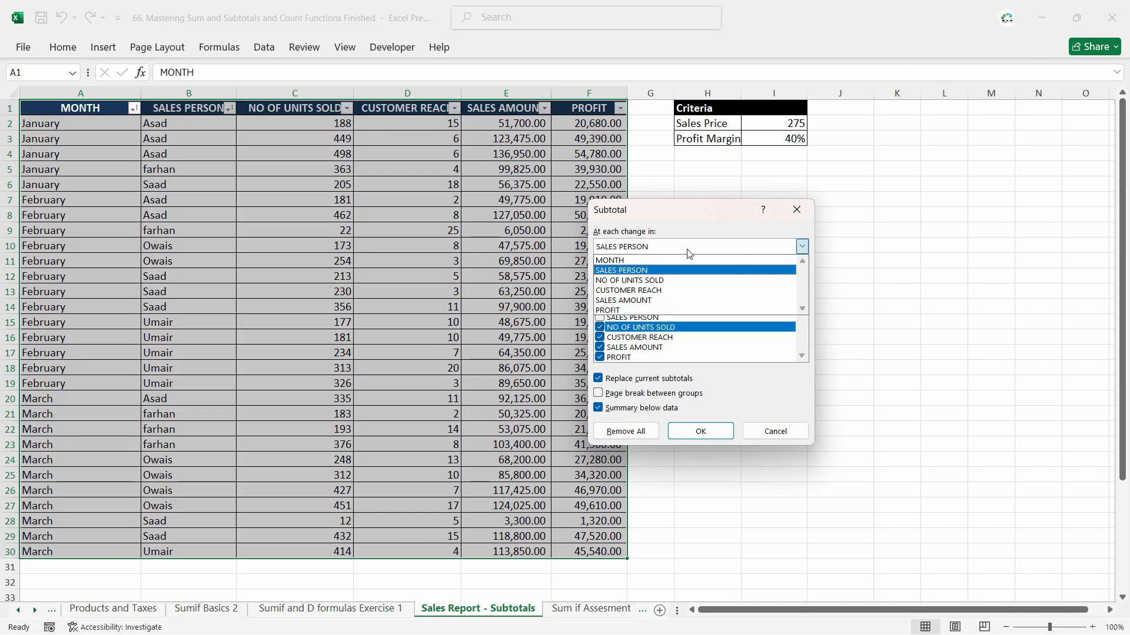
{"action": "left_click", "coordinate": [640, 262]}
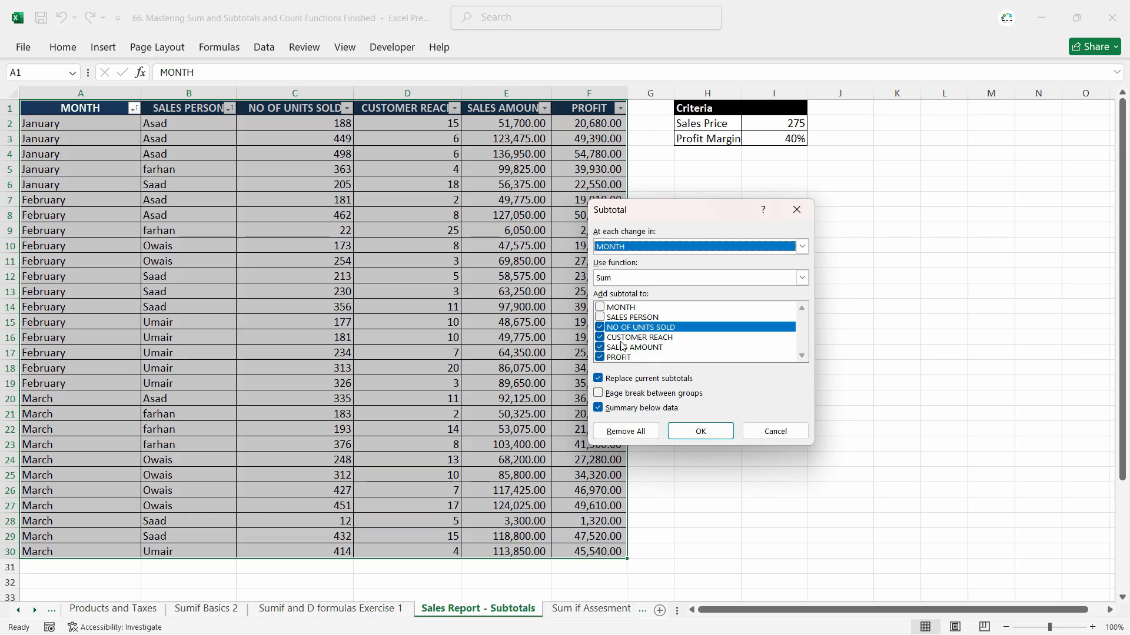
{"action": "left_click", "coordinate": [683, 277]}
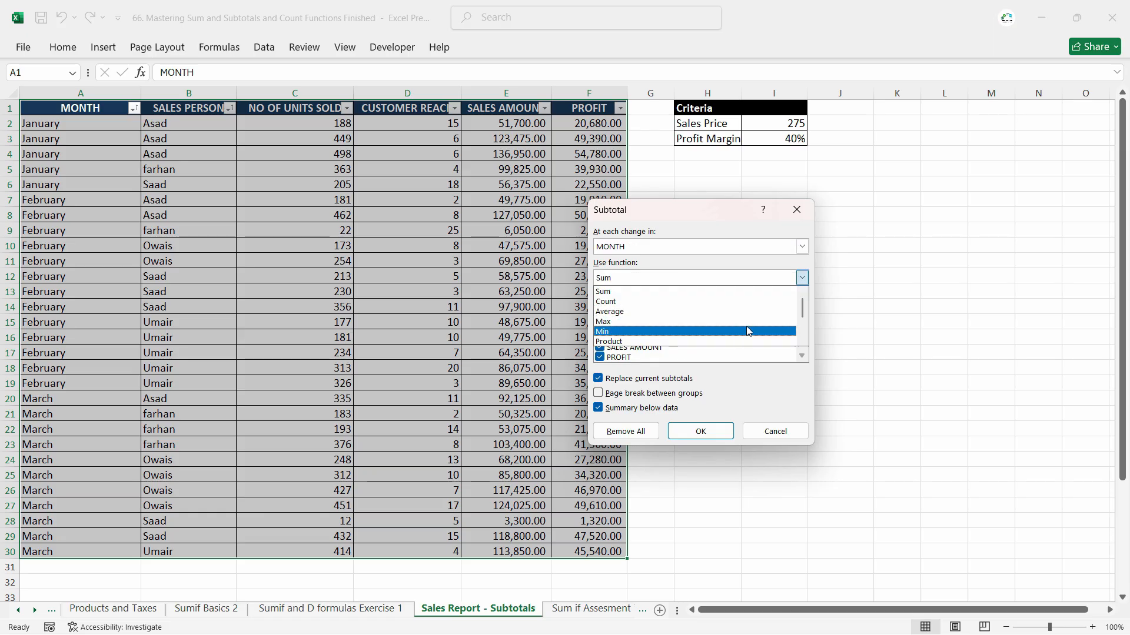
{"action": "mouse_move", "coordinate": [801, 307]}
{"action": "left_mouse_down"}
{"action": "mouse_move", "coordinate": [802, 327]}
{"action": "mouse_move", "coordinate": [801, 301]}
{"action": "left_mouse_up"}
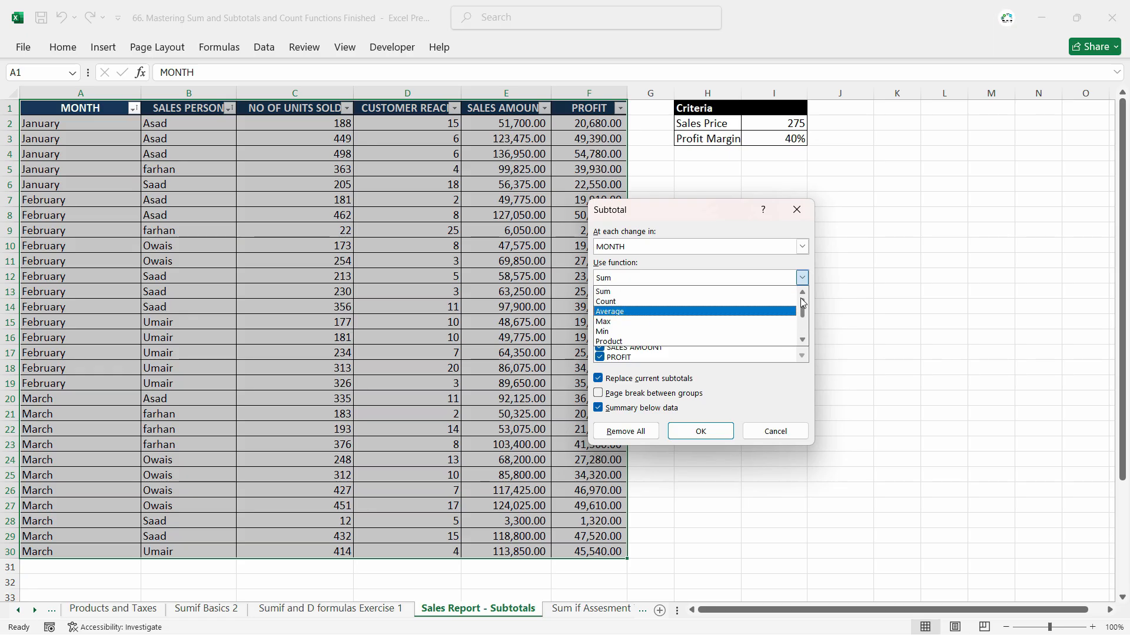
{"action": "left_click", "coordinate": [606, 291]}
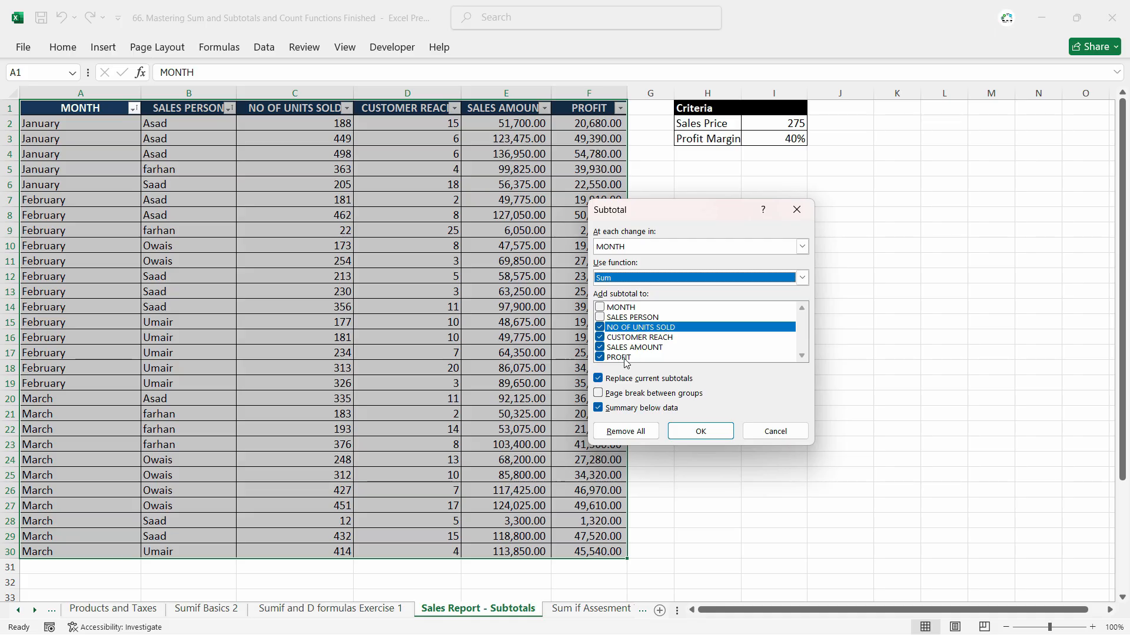
{"action": "left_click", "coordinate": [700, 431]}
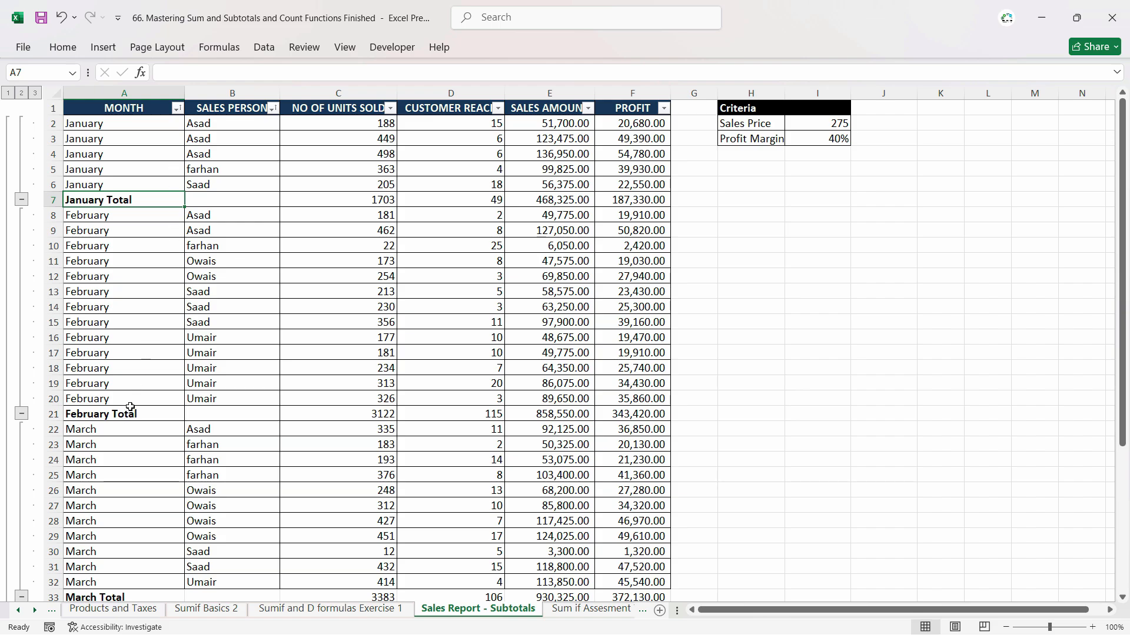
Add nested Sum subtotals at each change in SALES PERSON for the same four columns, with Replace current subtotals turned off.
{"action": "left_click", "coordinate": [265, 47]}
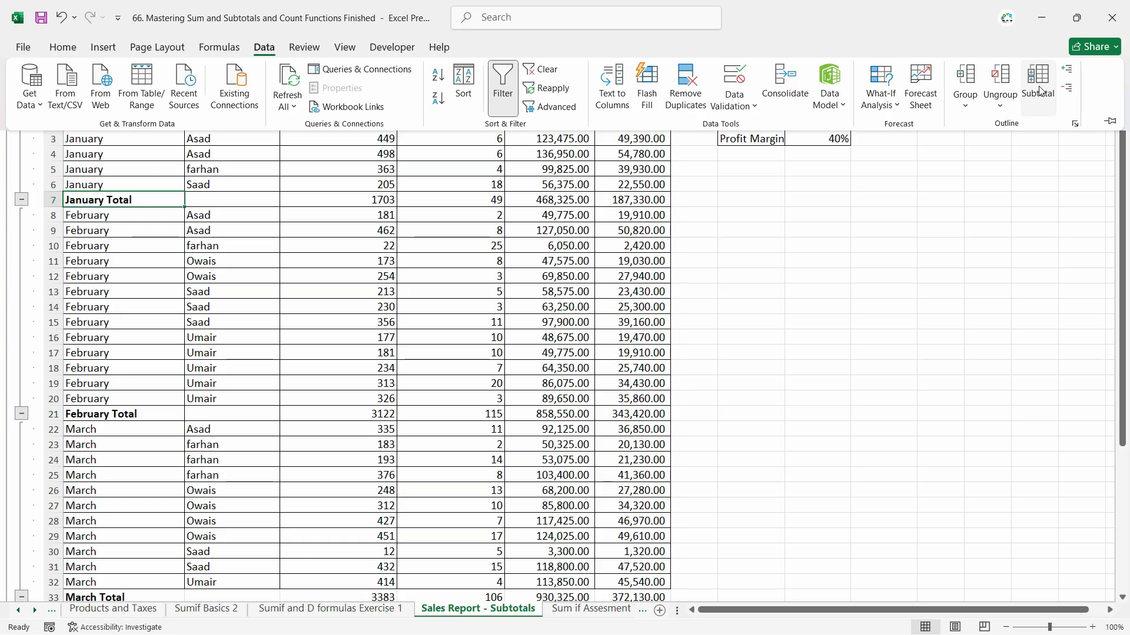
{"action": "left_click", "coordinate": [1038, 111]}
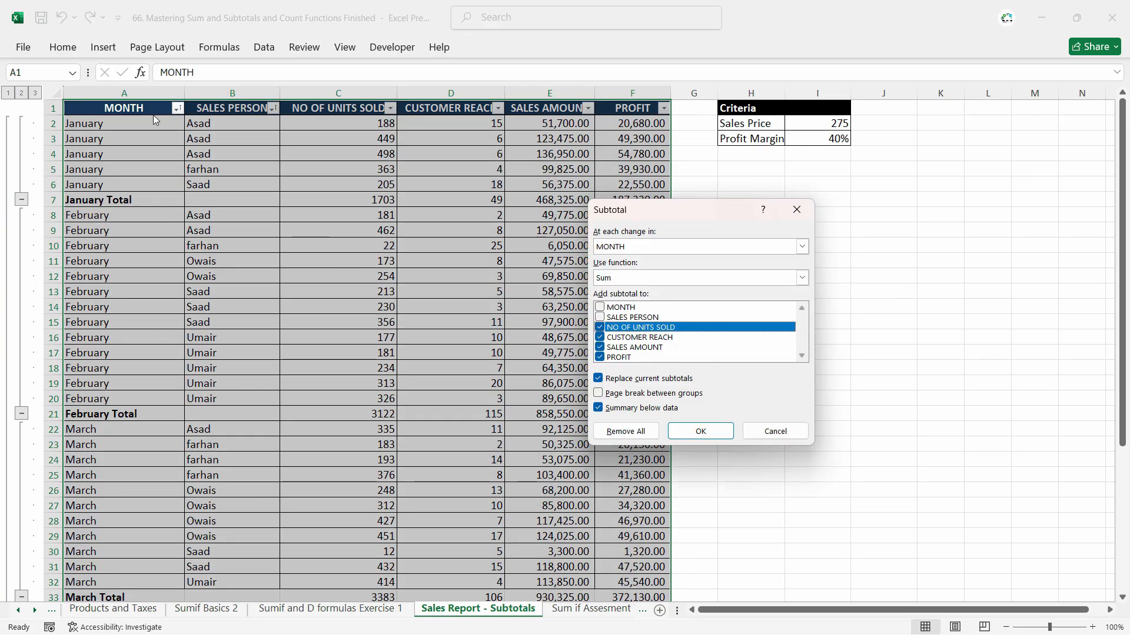
{"action": "left_click", "coordinate": [642, 248]}
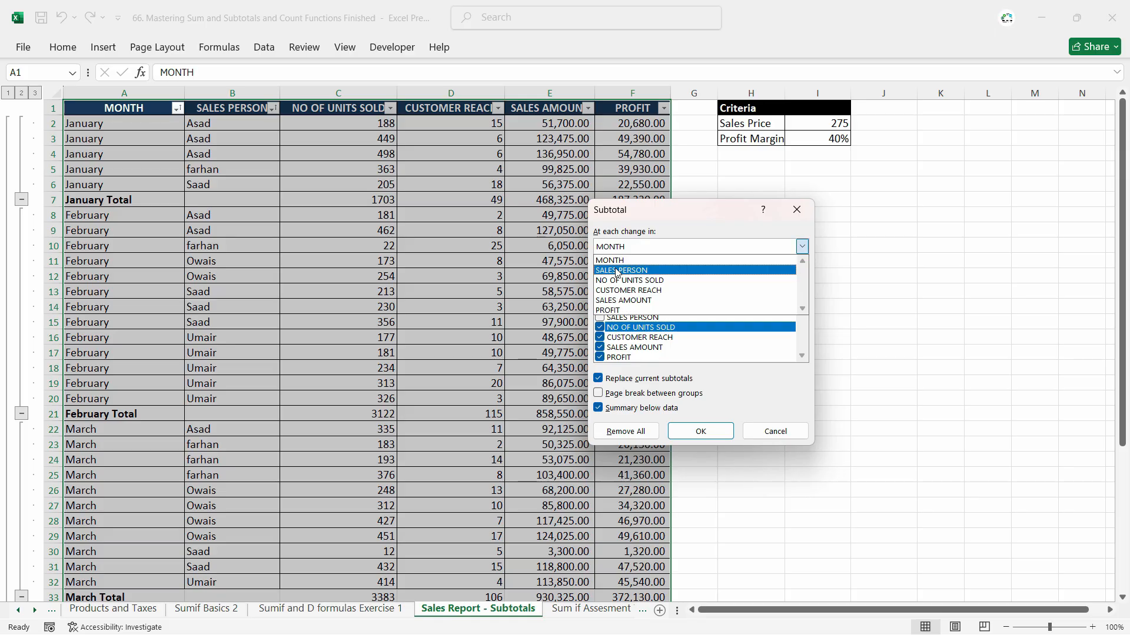
{"action": "left_click", "coordinate": [616, 271]}
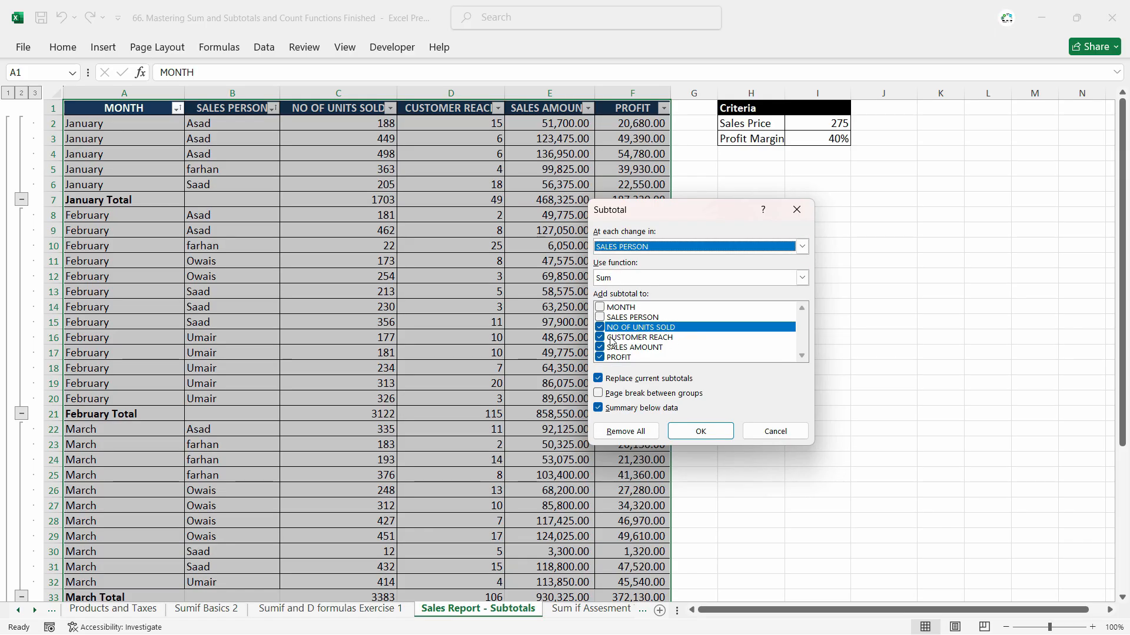
{"action": "left_click", "coordinate": [599, 379]}
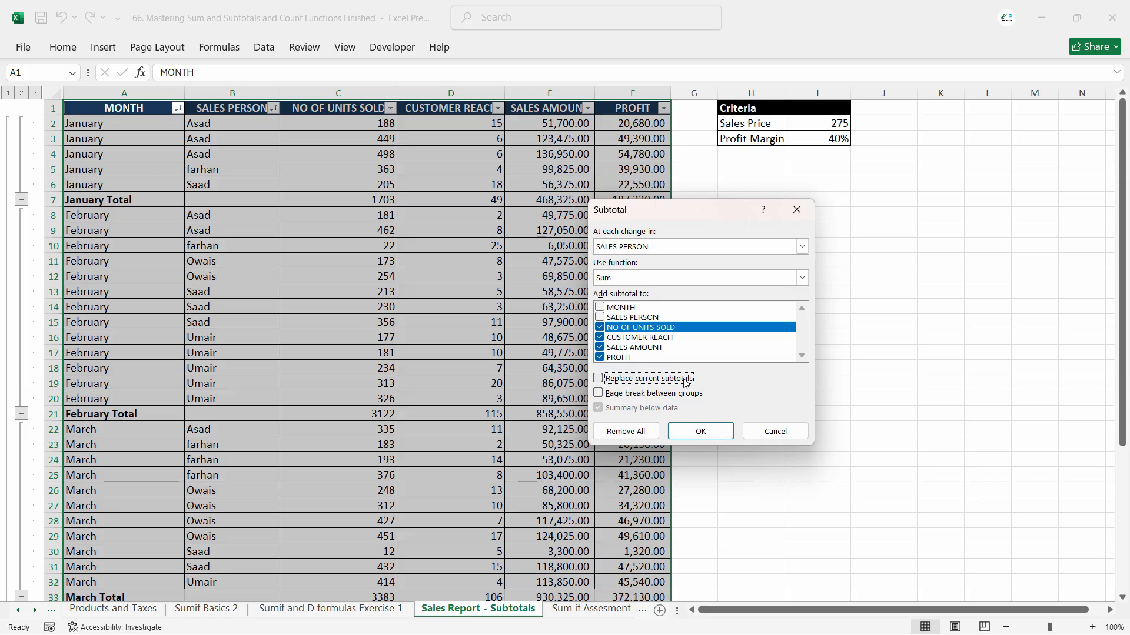
{"action": "left_click", "coordinate": [704, 434]}
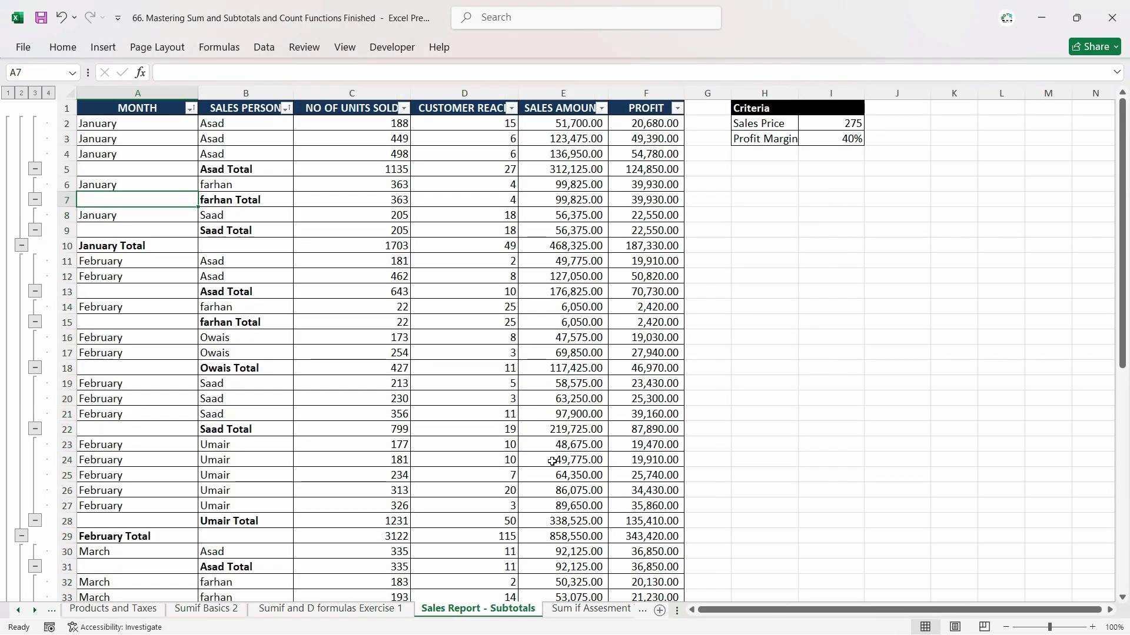
Collapse the outline to level 3 and examine the salesperson subtotals within January, February and March.
{"action": "scroll", "coordinate": [242, 488], "scroll_direction": "down", "scroll_amount": 1}
{"action": "scroll", "coordinate": [259, 441], "scroll_direction": "up", "scroll_amount": 1}
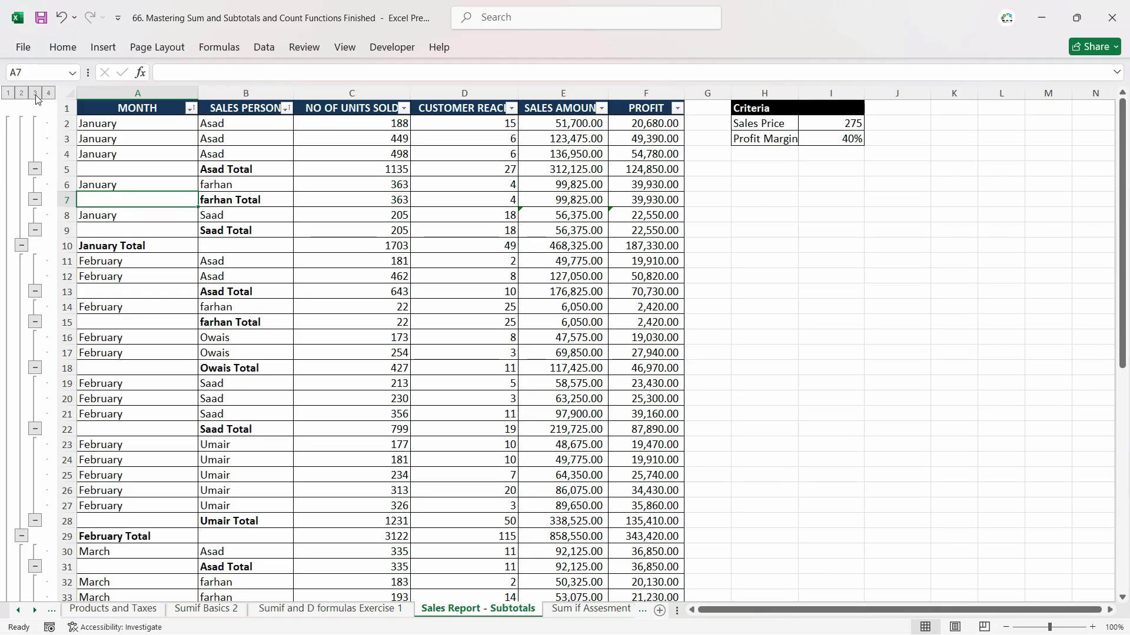
{"action": "left_click", "coordinate": [34, 93]}
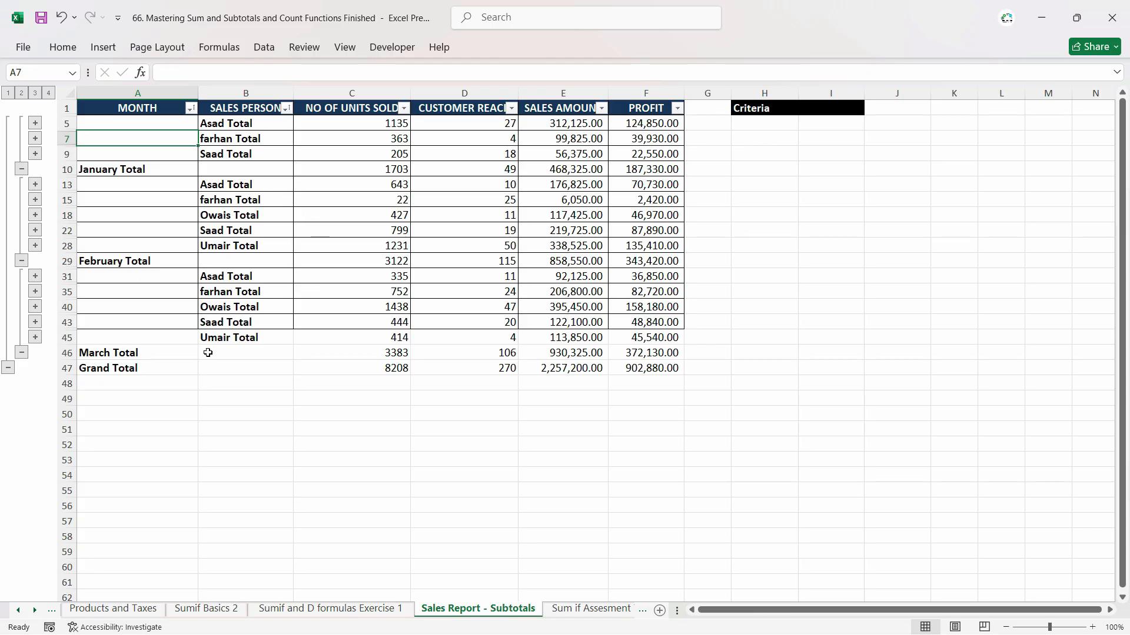
{"action": "left_click_drag", "start_coordinate": [242, 124], "coordinate": [253, 154]}
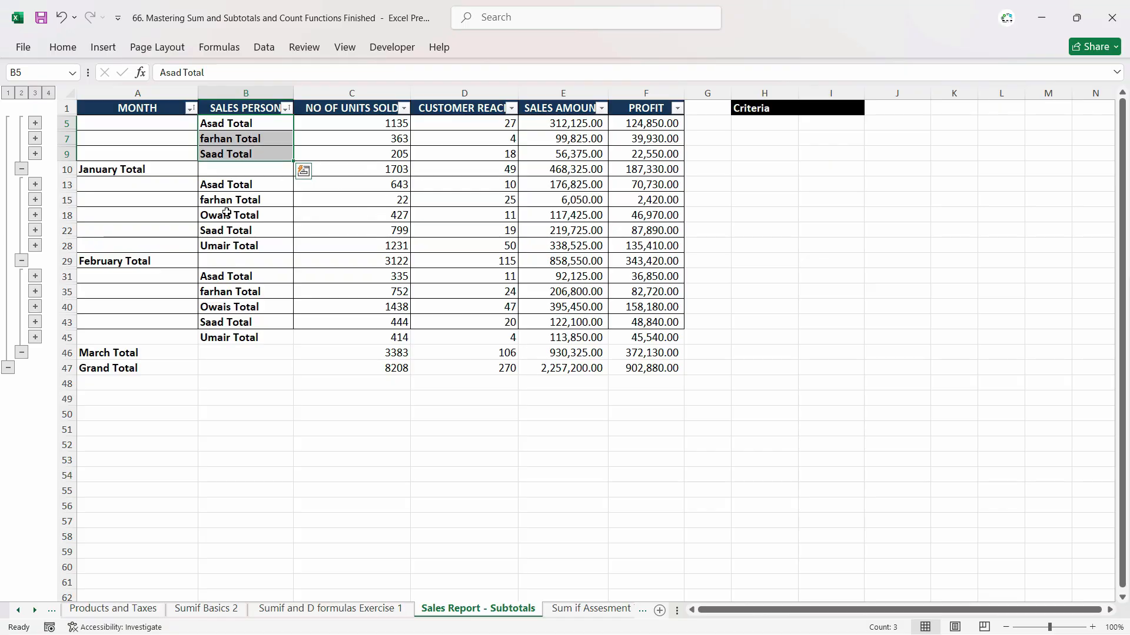
{"action": "left_click_drag", "start_coordinate": [230, 186], "coordinate": [245, 241]}
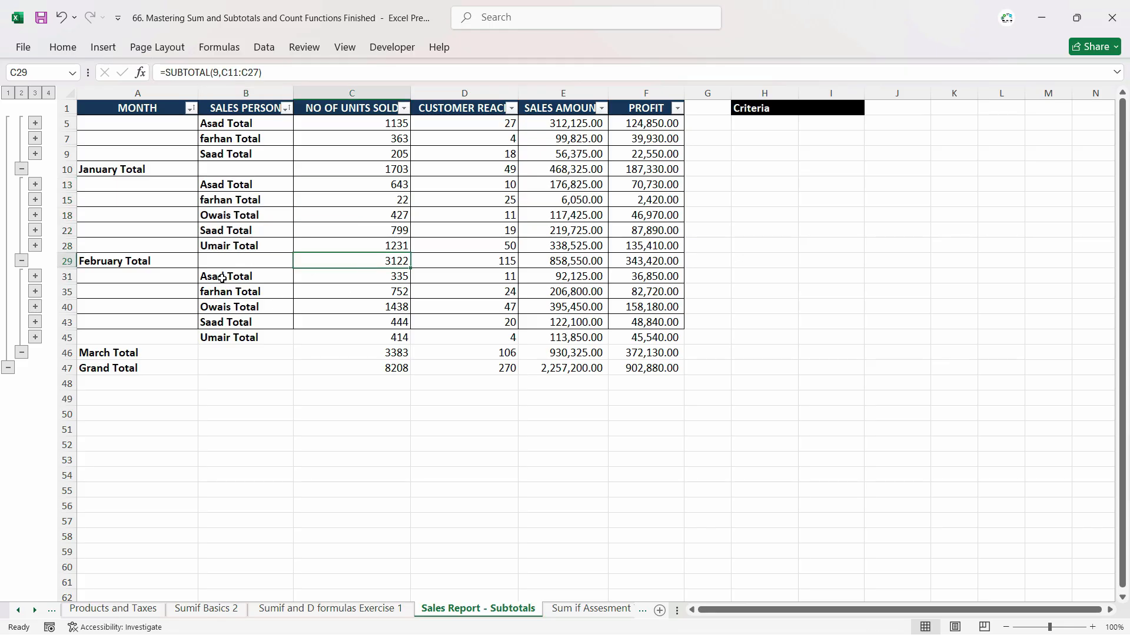
{"action": "left_click_drag", "start_coordinate": [219, 279], "coordinate": [244, 338]}
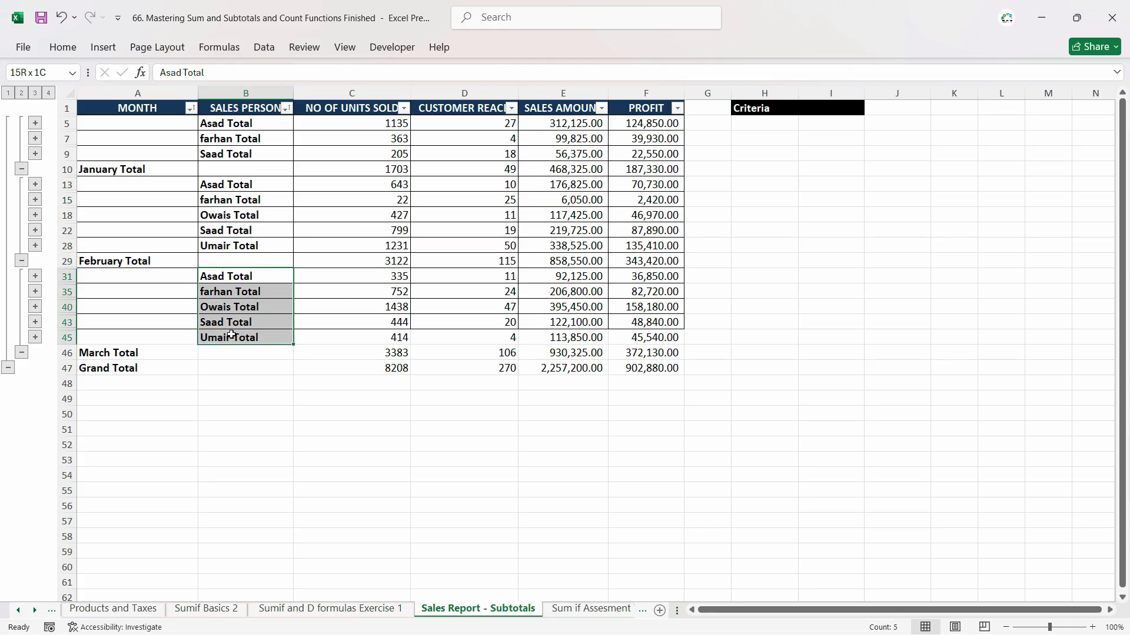
{"action": "left_click", "coordinate": [104, 356]}
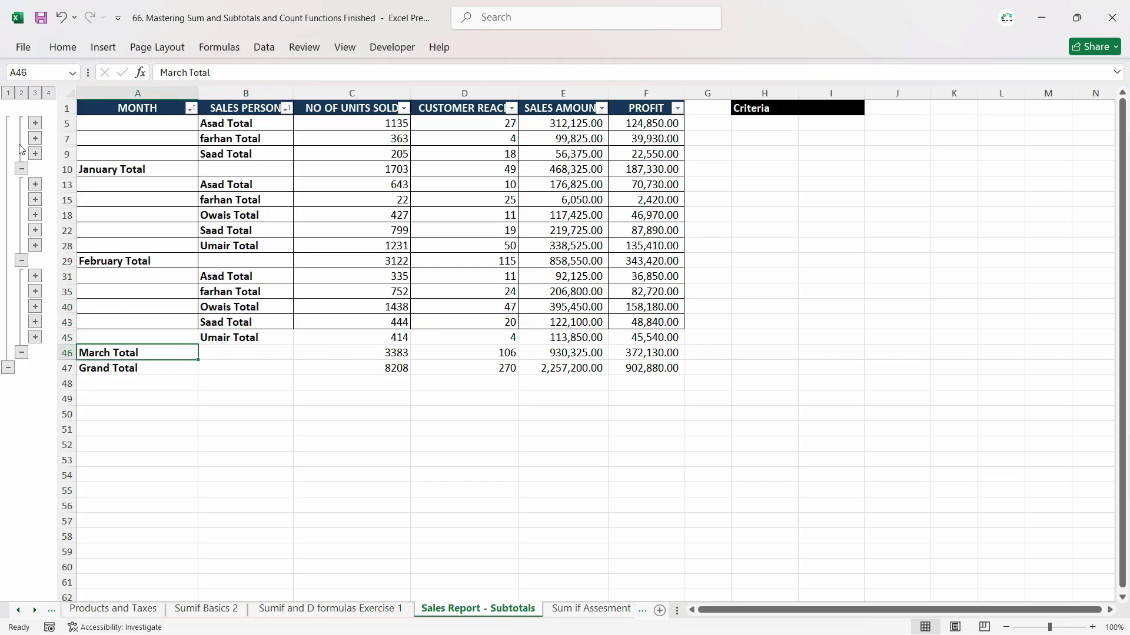
View the outline at month totals only and at grand total only, and return it to the level 3 salesperson subtotals.
{"action": "left_click", "coordinate": [22, 93]}
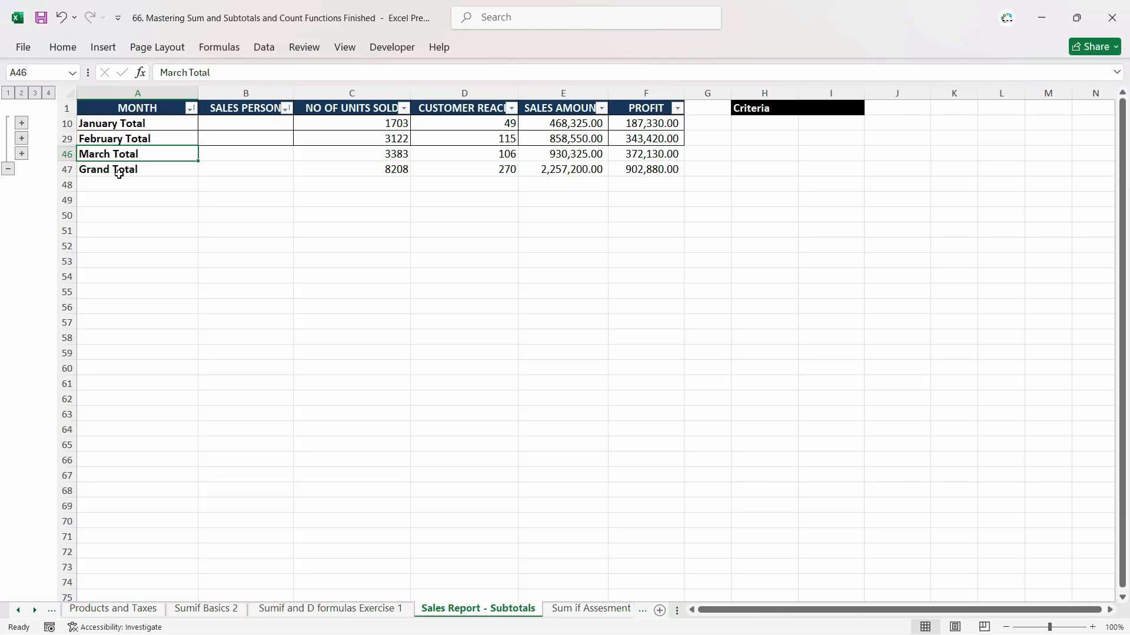
{"action": "left_click", "coordinate": [9, 93]}
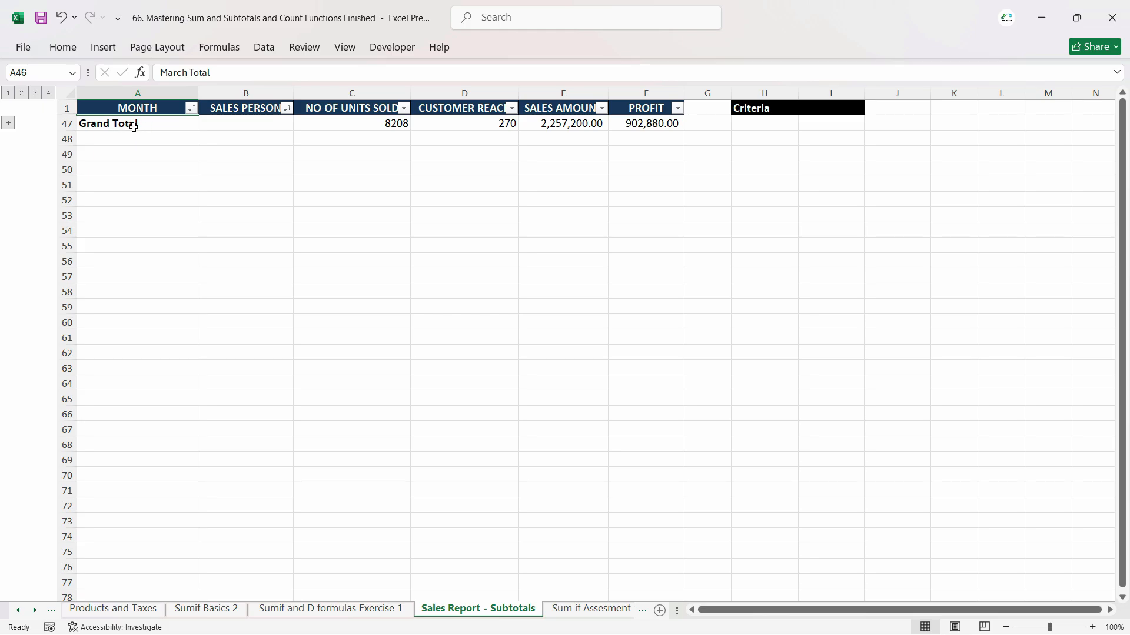
{"action": "left_click", "coordinate": [35, 93]}
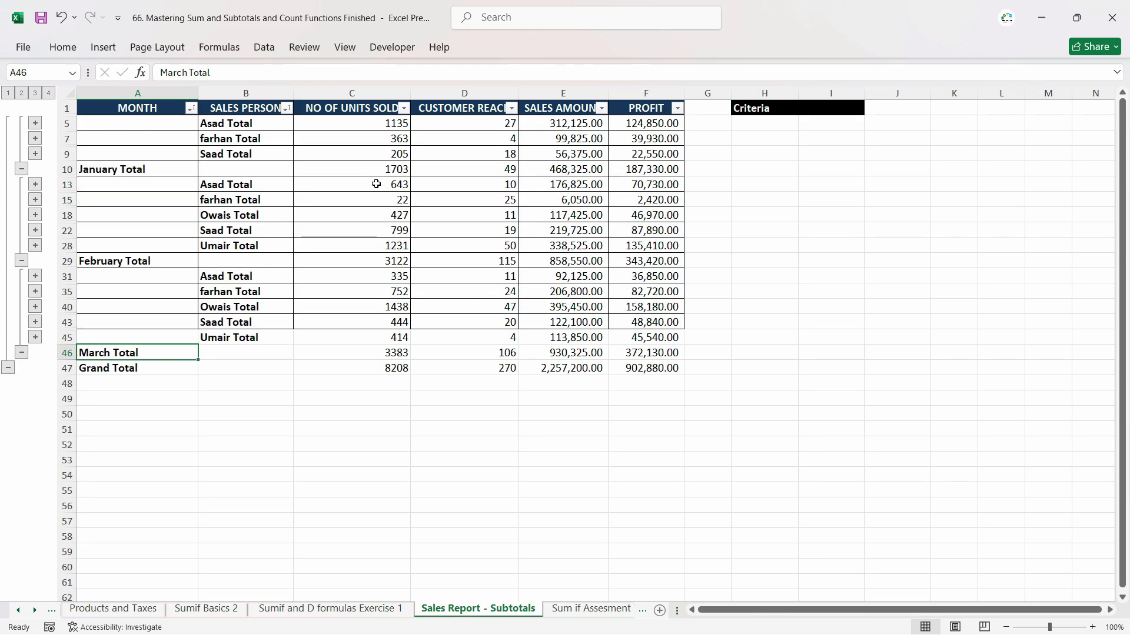
Remove all subtotals from the sales table.
{"action": "left_click", "coordinate": [321, 190]}
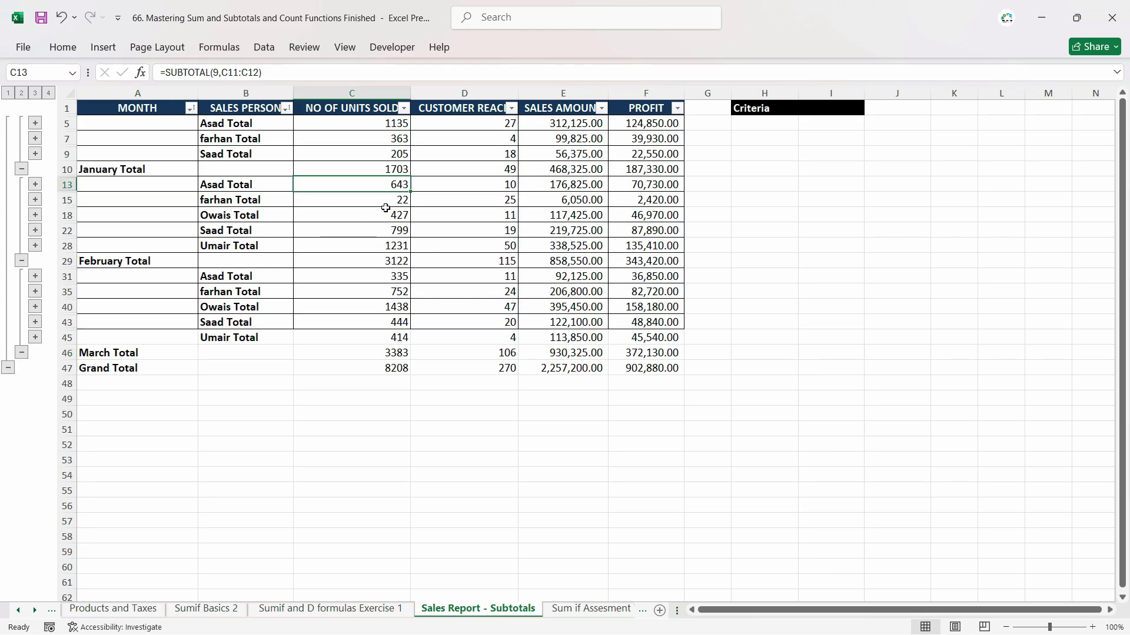
{"action": "left_click", "coordinate": [264, 47]}
{"action": "left_click", "coordinate": [1038, 83]}
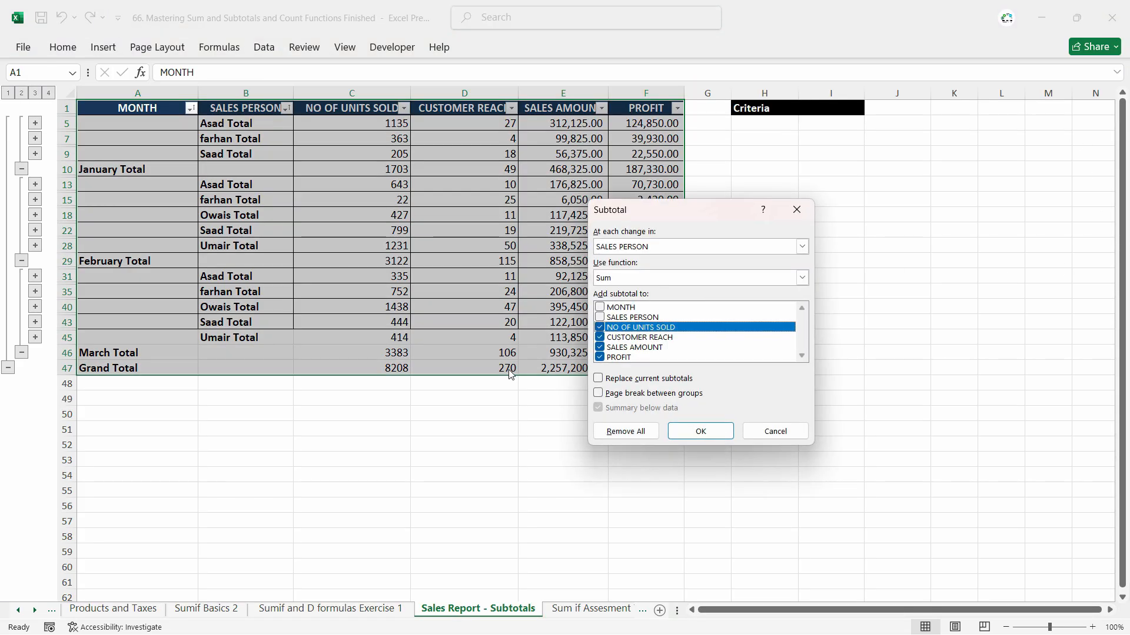
{"action": "left_click", "coordinate": [625, 433]}
{"action": "left_click", "coordinate": [323, 280]}
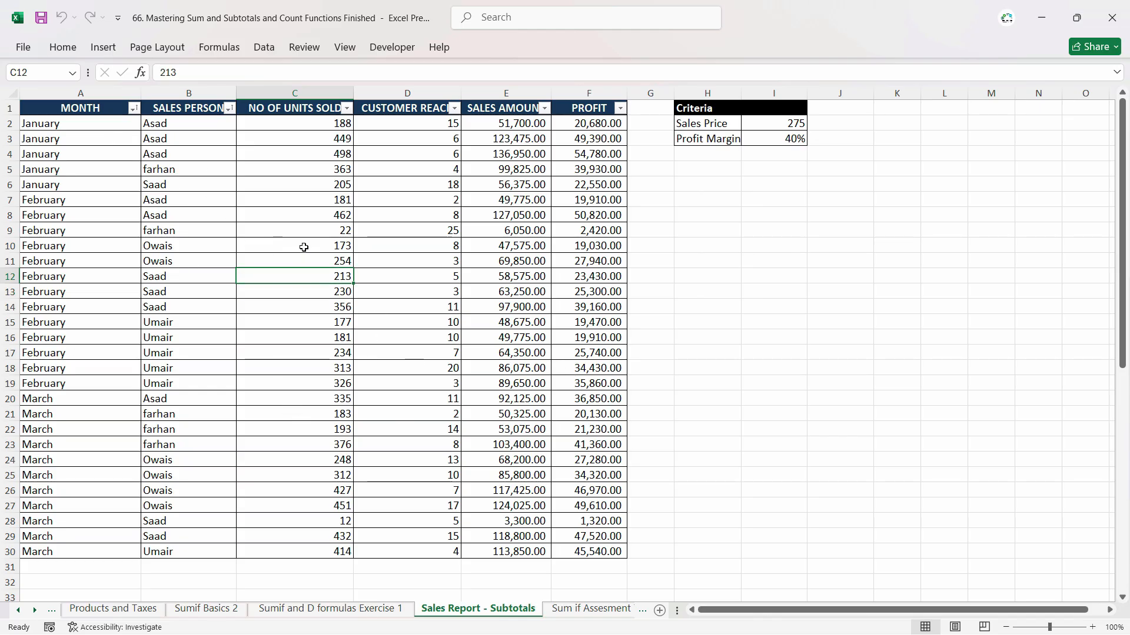
{"action": "left_click", "coordinate": [299, 156]}
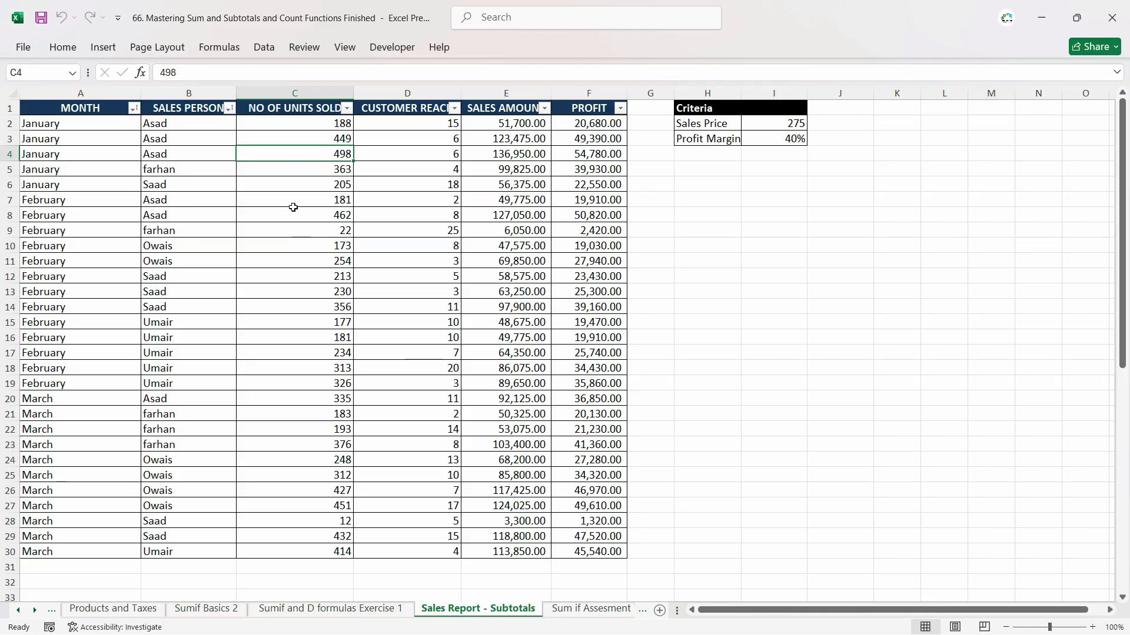